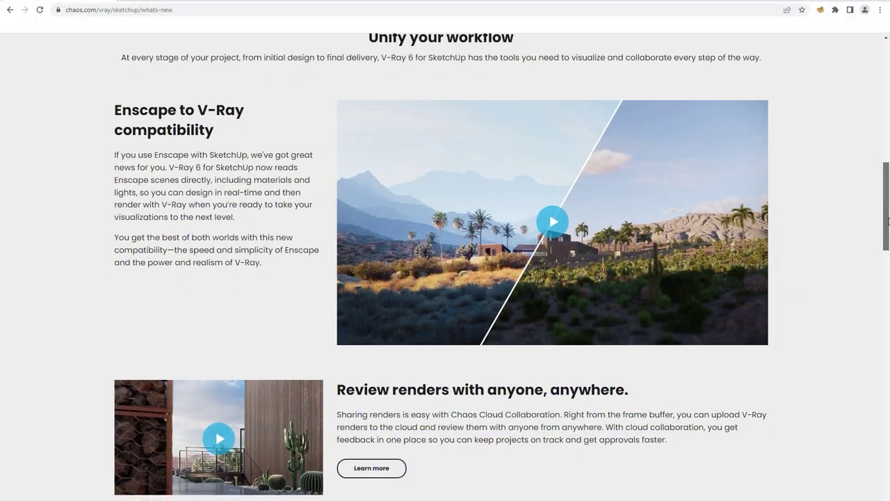
Step: Scroll the V-Ray 6 What's New page down to the Distance Texture and Better dirt materials section
{"action": "scroll", "coordinate": [888, 250], "scroll_direction": "down", "scroll_amount": 3}
{"action": "left_click_drag", "start_coordinate": [888, 250], "coordinate": [888, 381]}
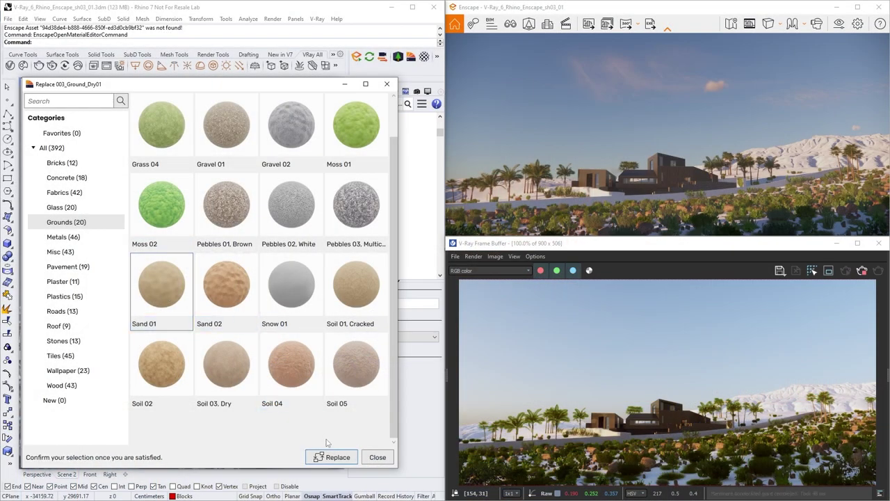
Step: Confirm Sand 01 for the ground, add the palm to Evergreen Tree 039: Palm, and delete the low-poly palm
{"action": "left_click", "coordinate": [331, 457]}
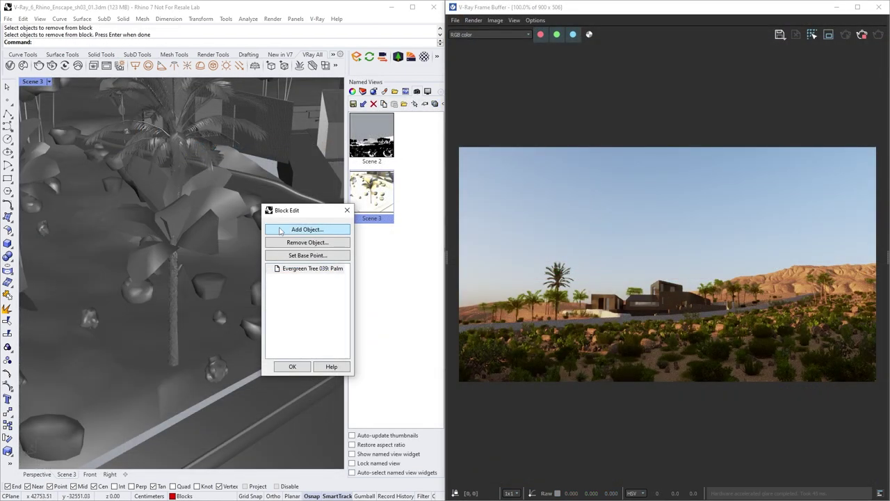
{"action": "left_click", "coordinate": [279, 230]}
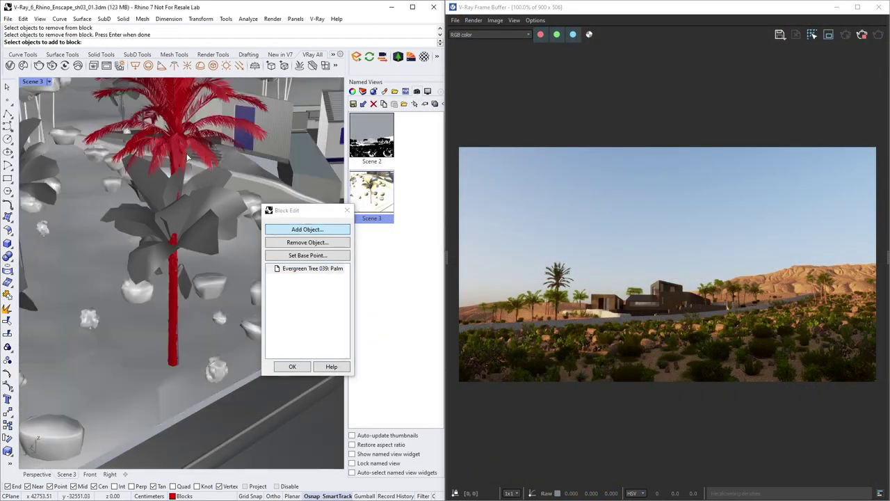
{"action": "key", "text": "Return"}
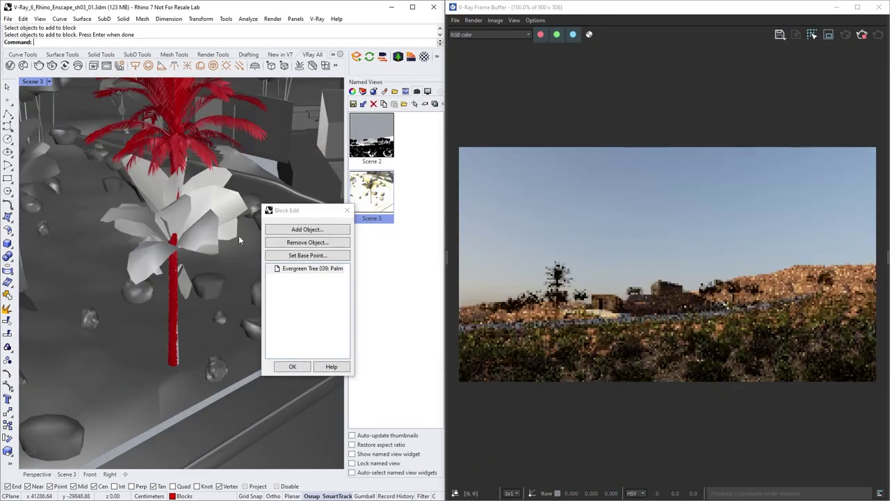
{"action": "left_click", "coordinate": [214, 217]}
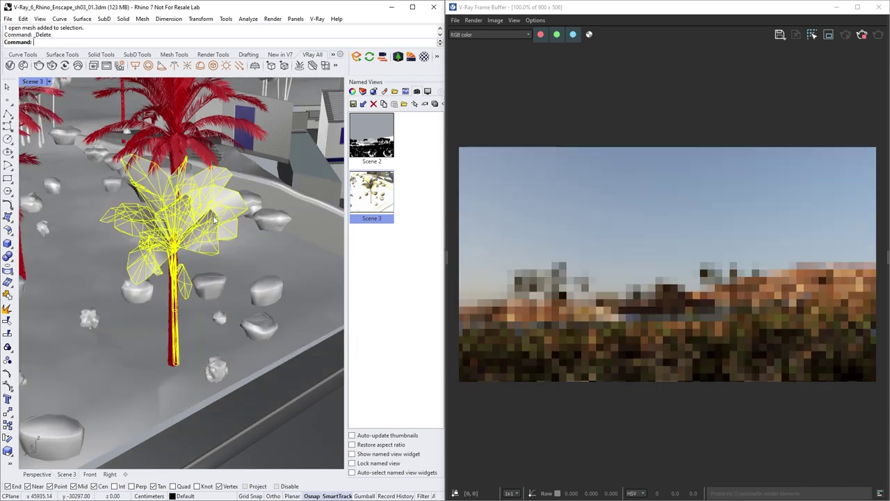
{"action": "key", "text": "Delete"}
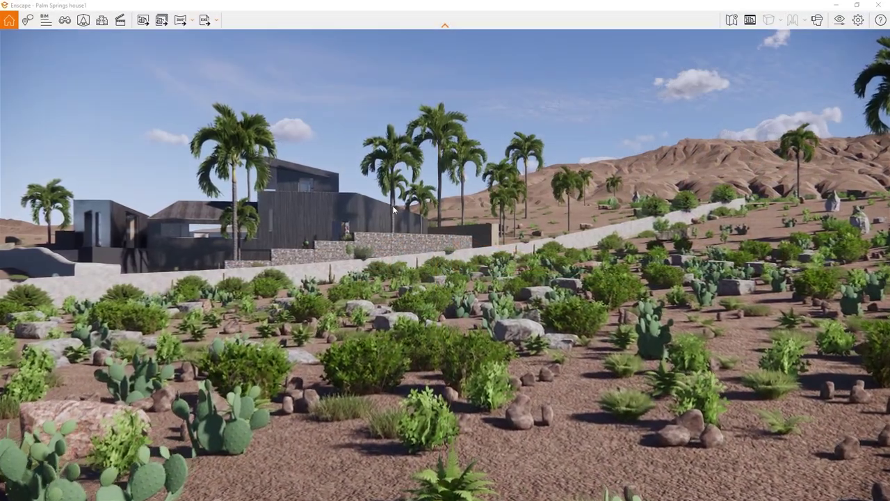
Step: Walk the Enscape camera forward past the rocks and cacti to the gabion wall and dark house
{"action": "key", "text": "w"}
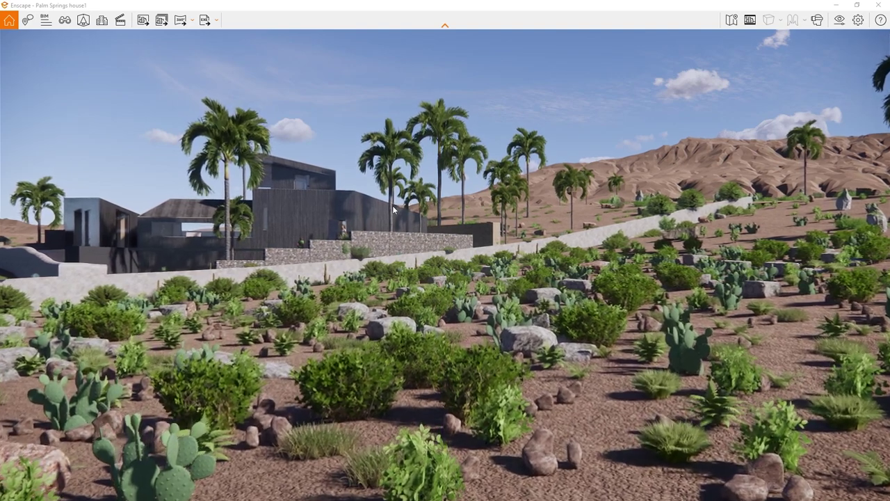
{"action": "key", "text": "w"}
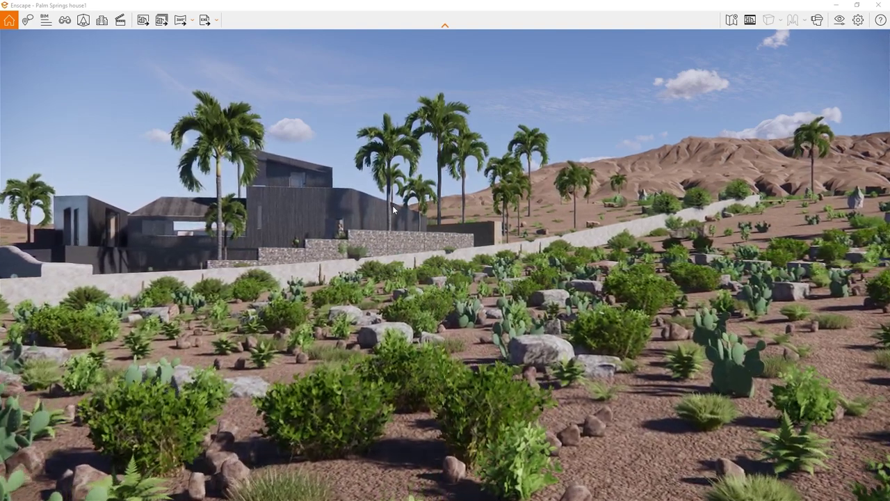
{"action": "key", "text": "w"}
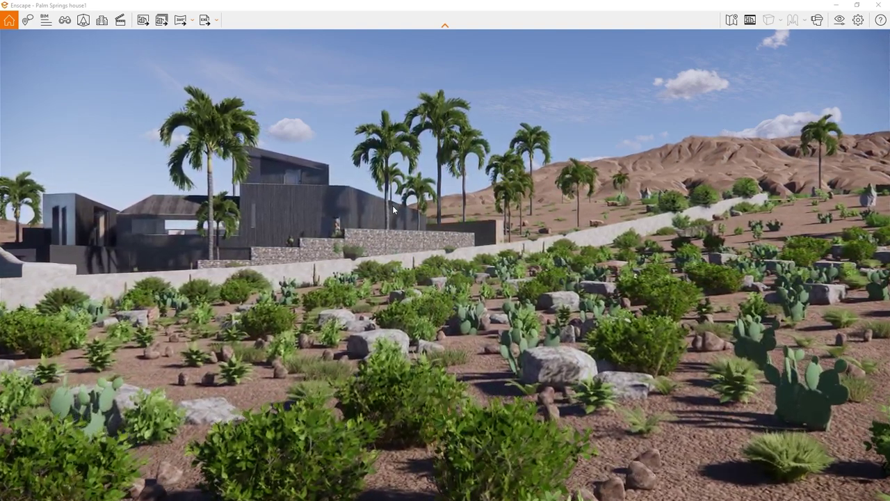
{"action": "key", "text": "w"}
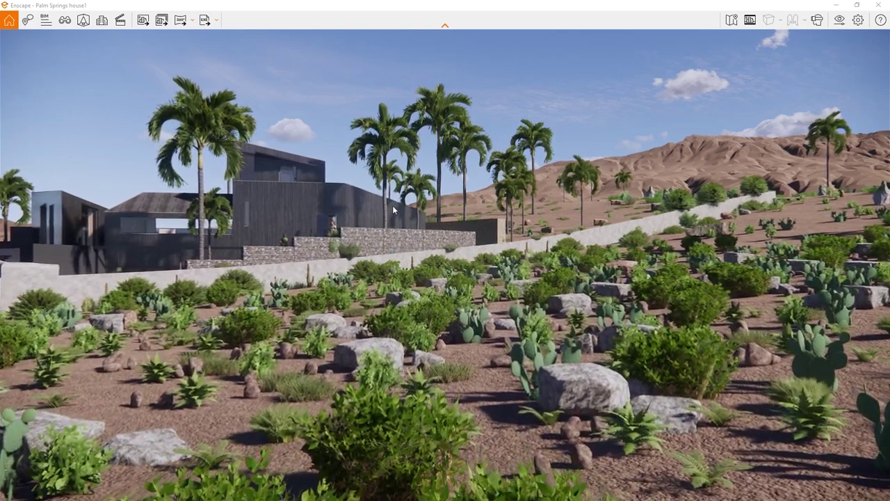
{"action": "key", "text": "w"}
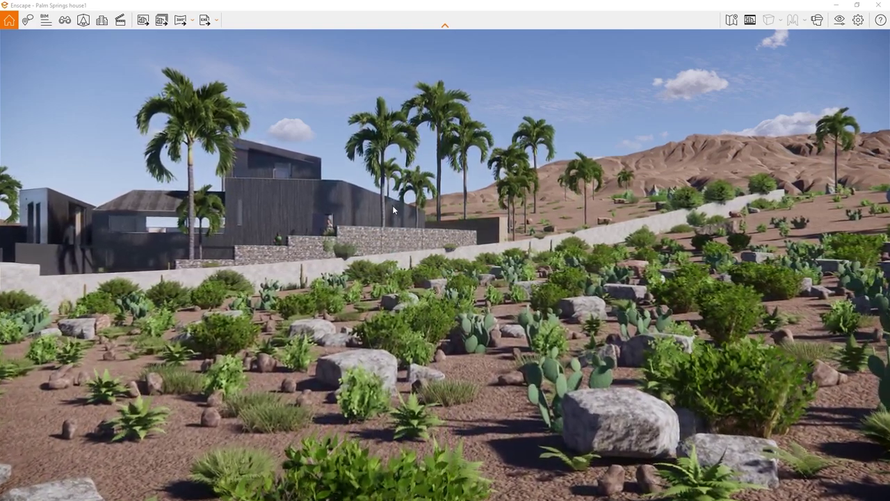
{"action": "key", "text": "w"}
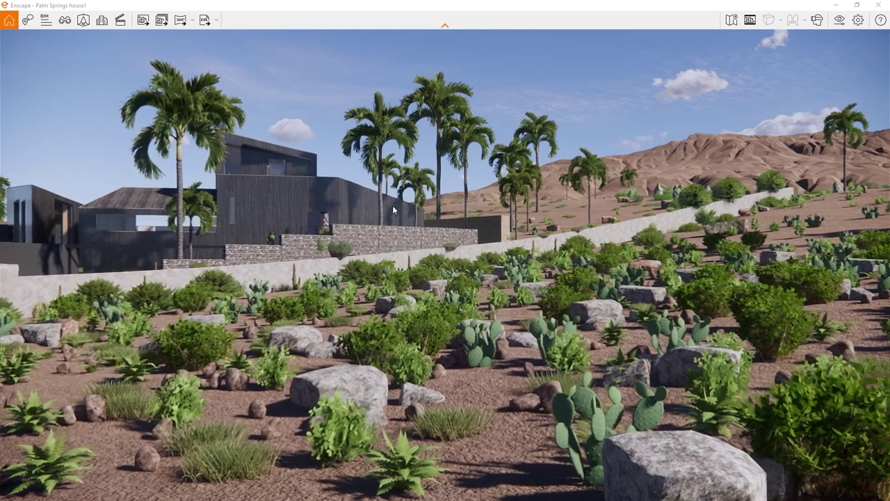
{"action": "key", "text": "w"}
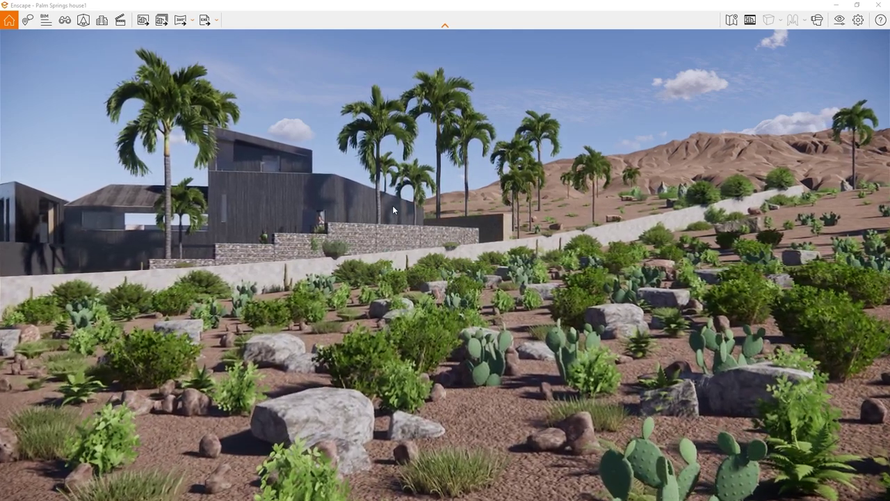
{"action": "key", "text": "w"}
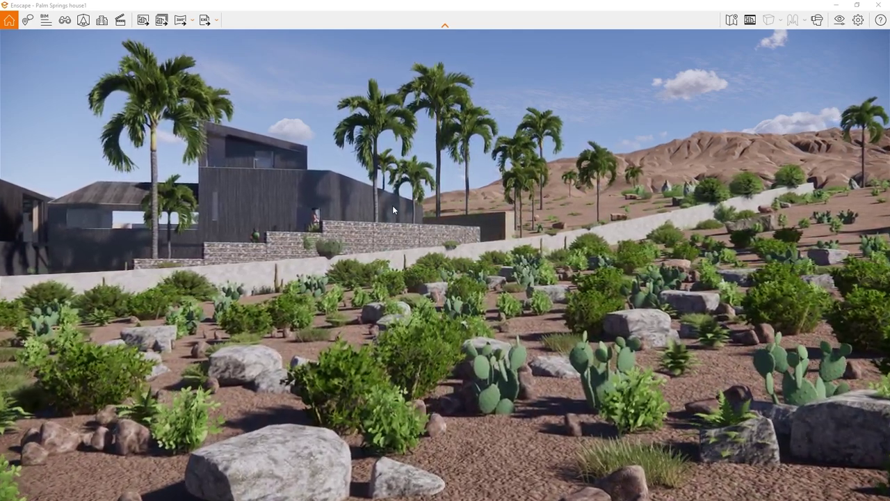
{"action": "key", "text": "w"}
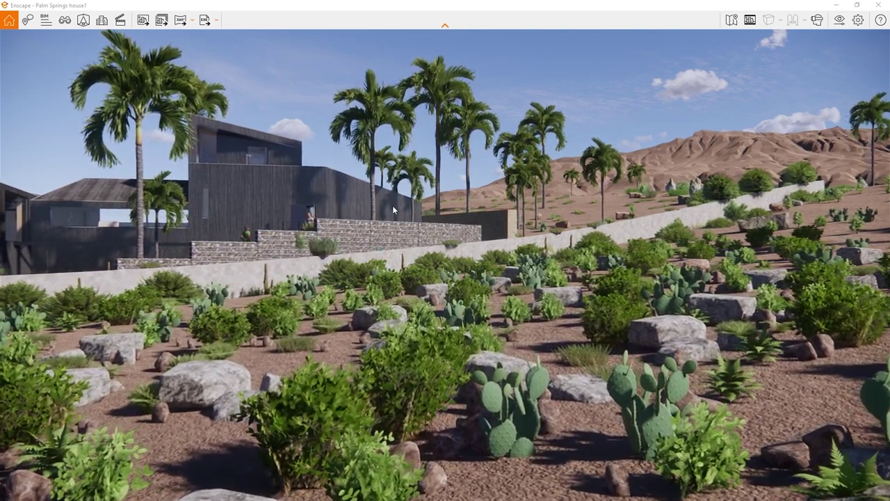
{"action": "key", "text": "w"}
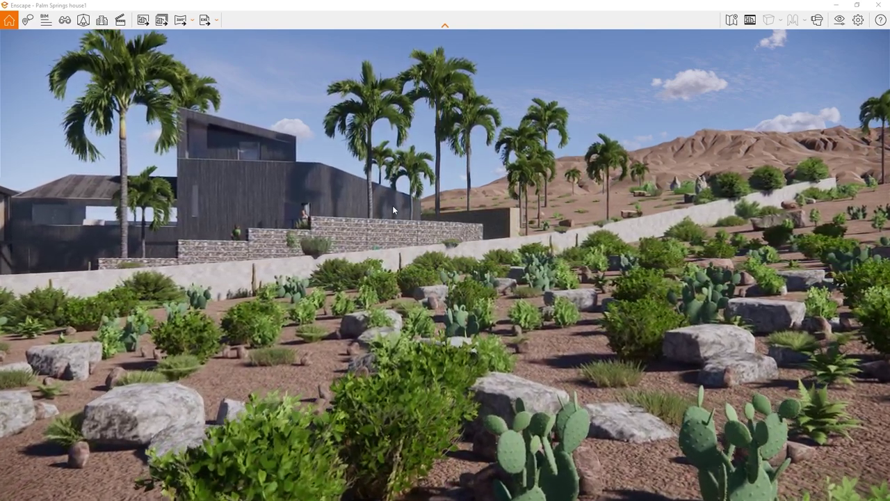
{"action": "key", "text": "w"}
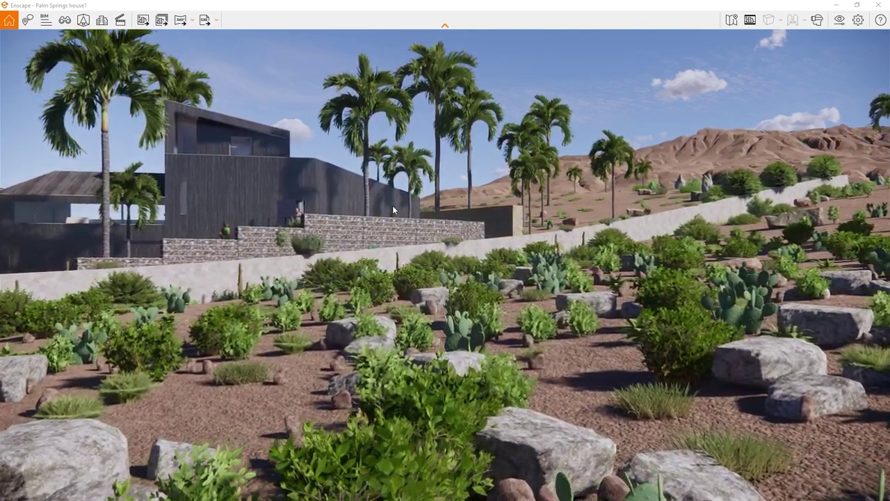
{"action": "key", "text": "w"}
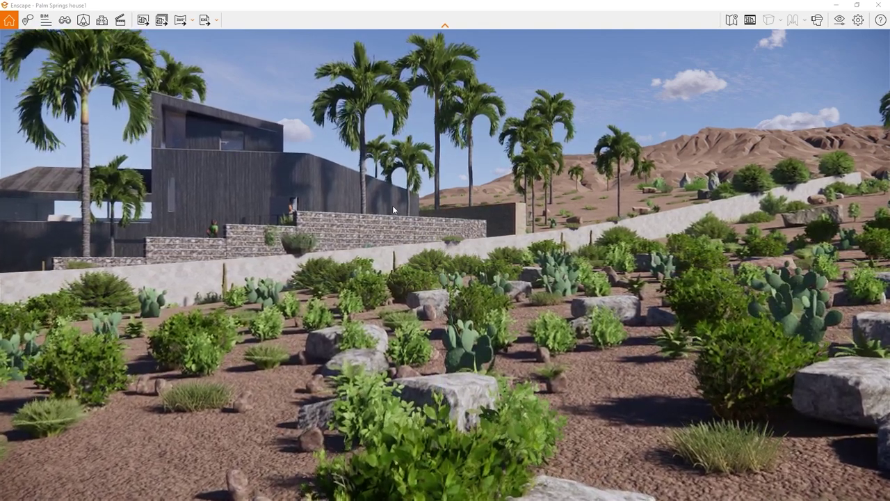
{"action": "key", "text": "w"}
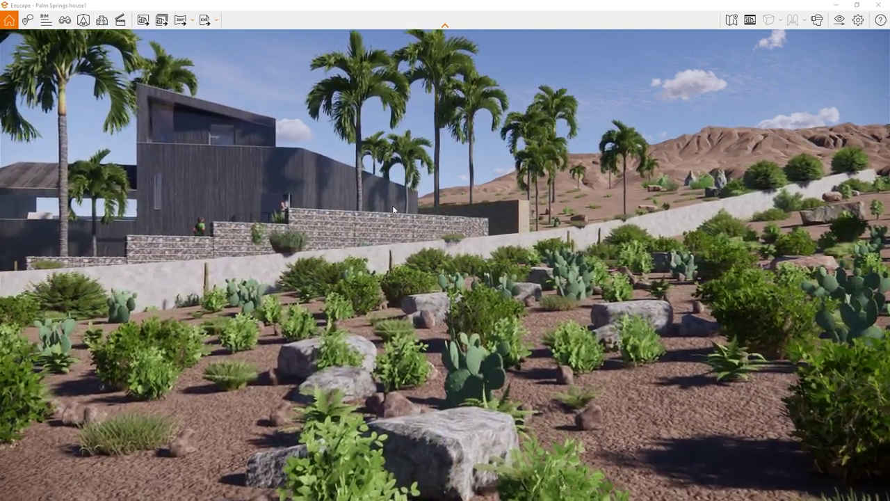
{"action": "key", "text": "w"}
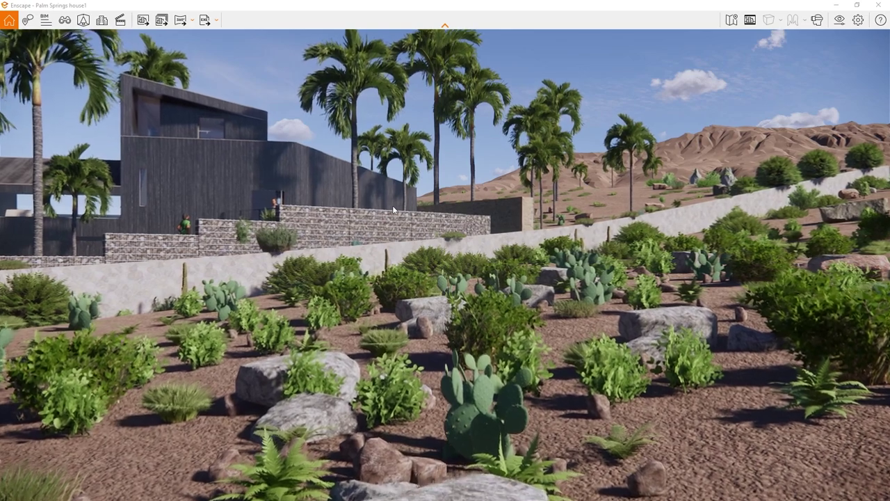
{"action": "key", "text": "w"}
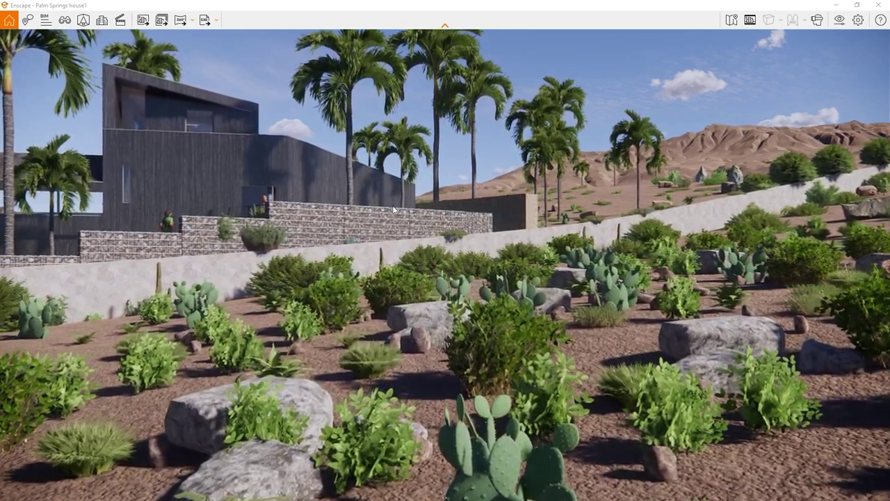
{"action": "key", "text": "w"}
{"action": "key", "text": "w"}
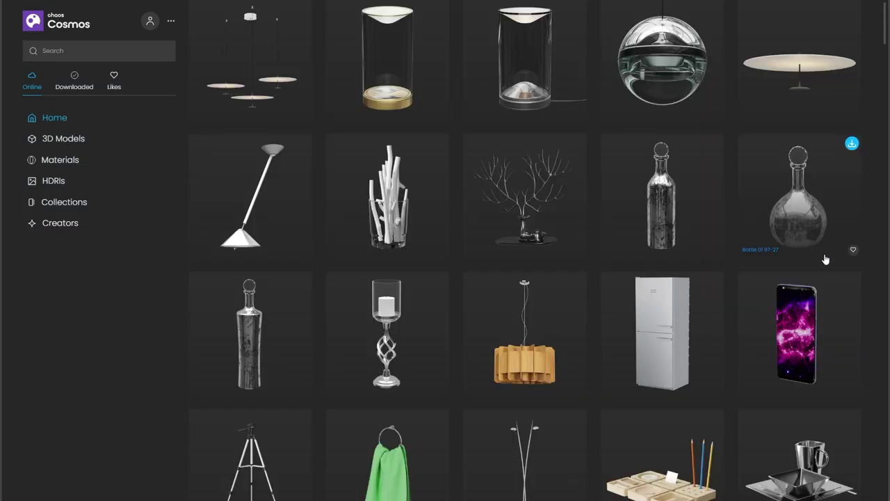
Step: Scroll down through the Chaos Cosmos Home asset grid
{"action": "scroll", "coordinate": [825, 260], "scroll_direction": "down", "scroll_amount": 5}
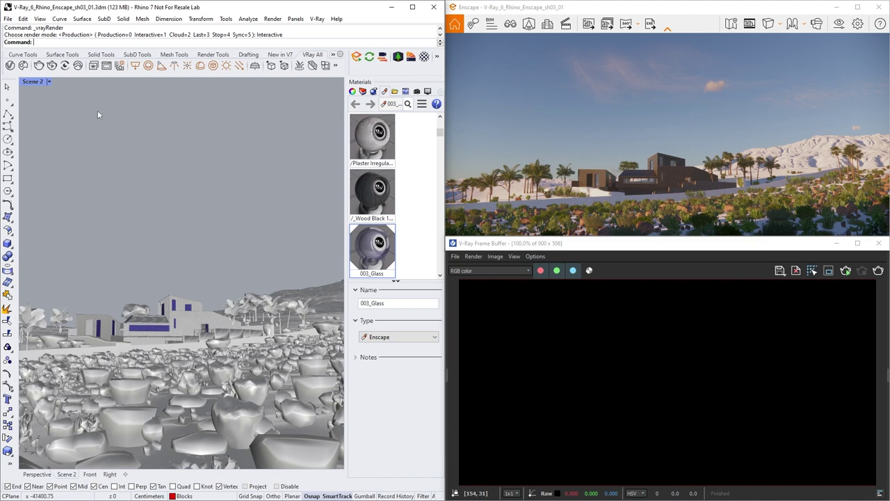
Step: Start the V-Ray render and bring up 003_Ground_Dry01's options in the Enscape Material Editor
{"action": "left_click", "coordinate": [53, 67]}
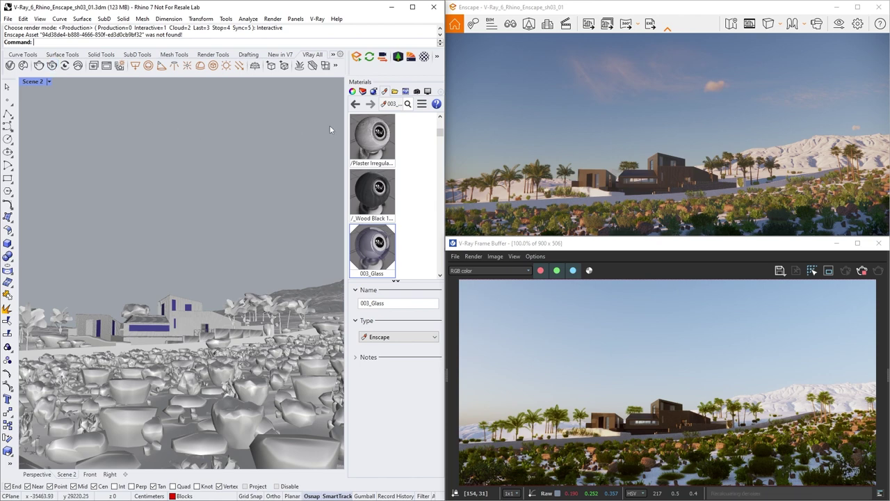
{"action": "left_click", "coordinate": [424, 57]}
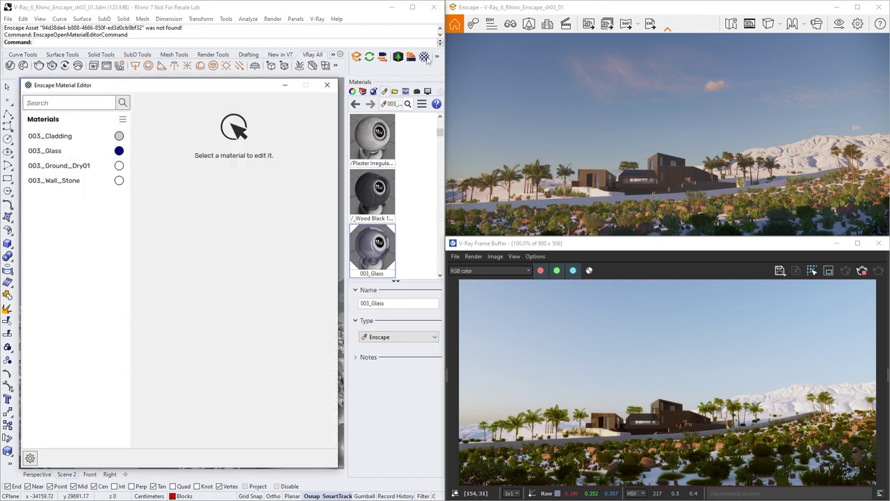
{"action": "left_click", "coordinate": [84, 165]}
{"action": "right_click", "coordinate": [89, 168]}
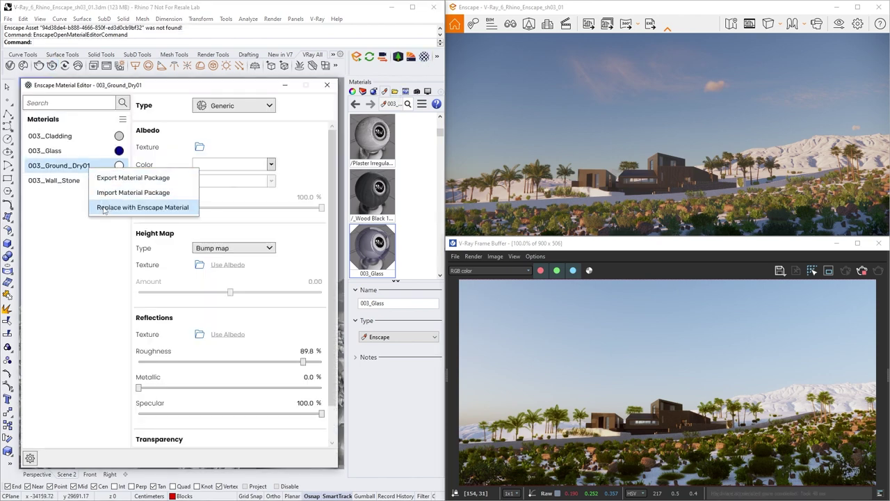
Step: Replace 003_Ground_Dry01 with the Enscape Grounds material Sand 01
{"action": "left_click", "coordinate": [103, 207]}
{"action": "left_click", "coordinate": [99, 220]}
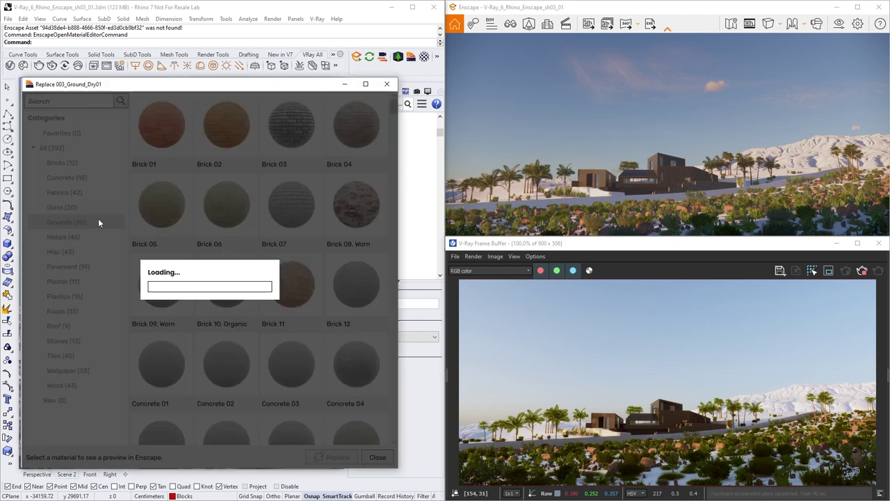
{"action": "scroll", "coordinate": [146, 265], "scroll_direction": "down", "scroll_amount": 1}
{"action": "left_click", "coordinate": [226, 285]}
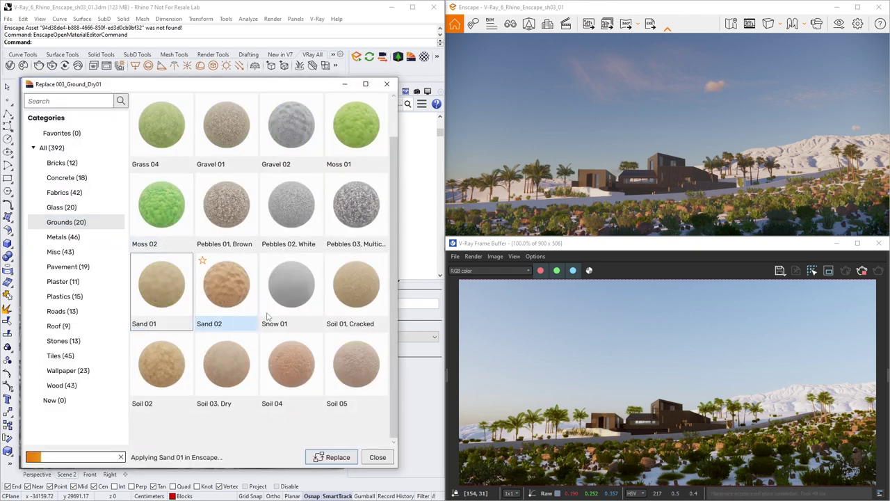
{"action": "left_click", "coordinate": [328, 458]}
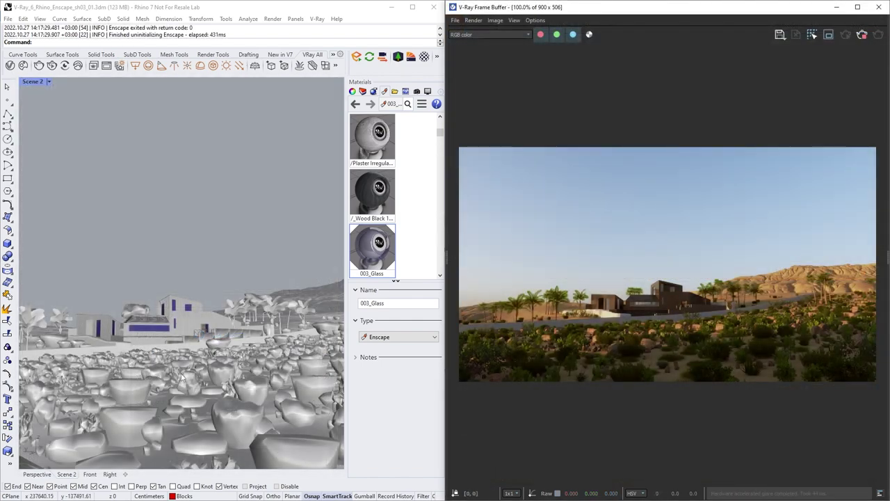
Step: In the V-Ray Asset Editor, find 003_Ground_Dry01 via a 'ground' search and set its type to V-Ray Material
{"action": "left_click", "coordinate": [10, 64]}
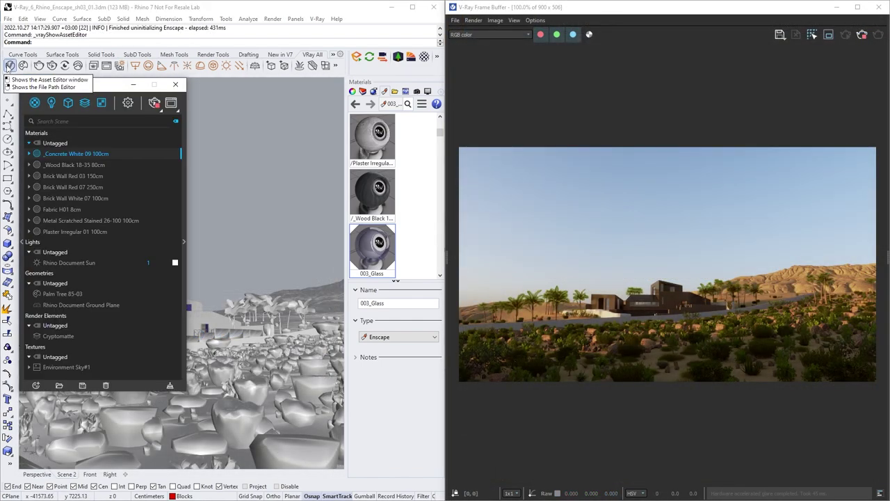
{"action": "left_click", "coordinate": [408, 104]}
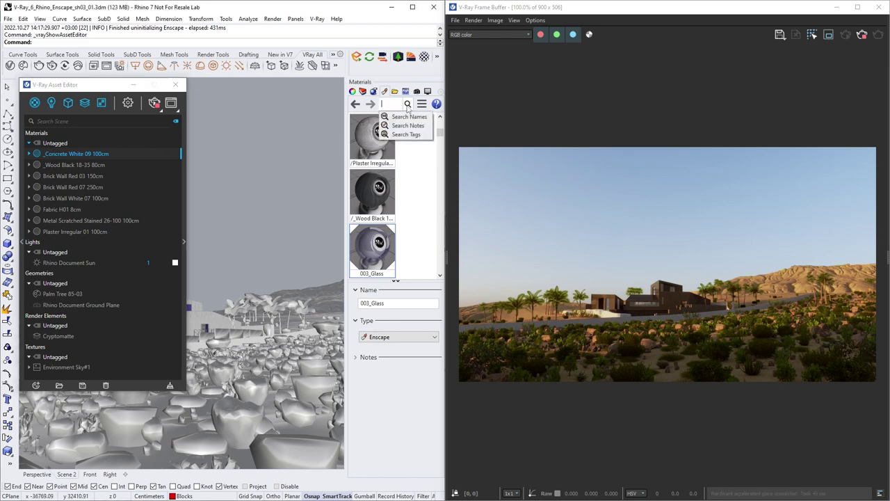
{"action": "type", "text": "ground"}
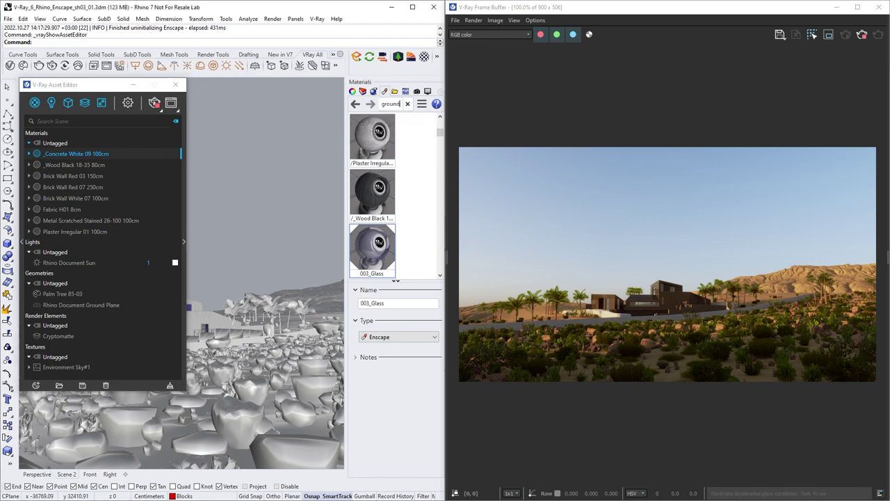
{"action": "left_click", "coordinate": [417, 129]}
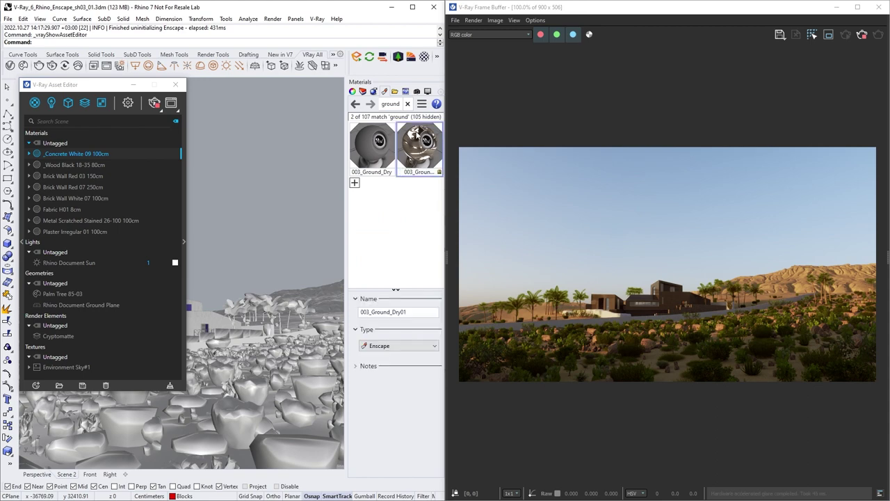
{"action": "left_click", "coordinate": [409, 346]}
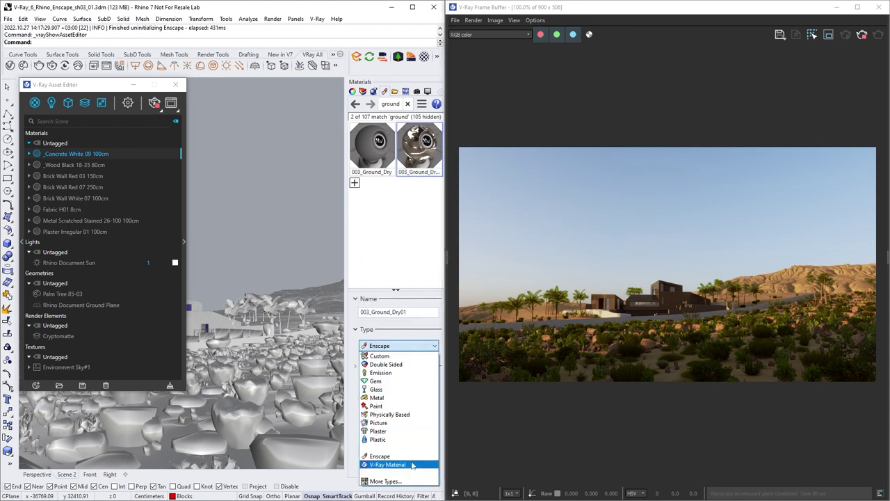
{"action": "left_click", "coordinate": [387, 465]}
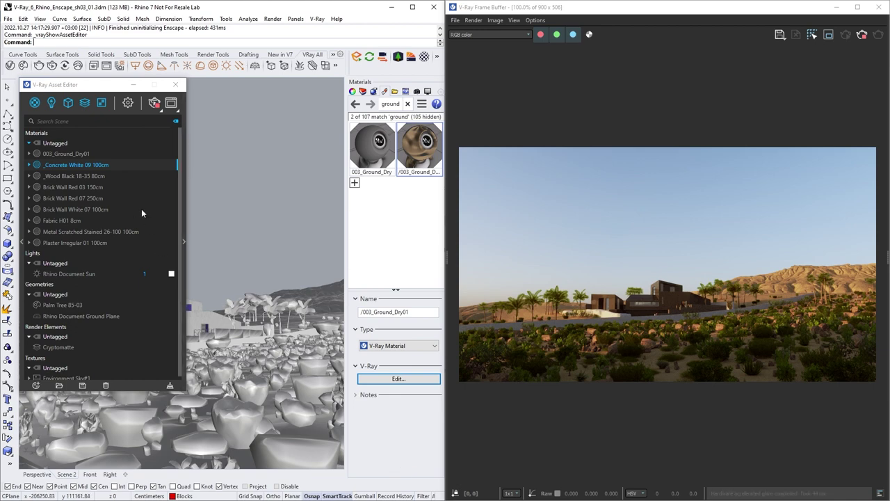
Step: Wrap 003_Ground_Dry01's Diffuse texture in a Color Correction with Brightness -0.196
{"action": "left_click", "coordinate": [122, 152]}
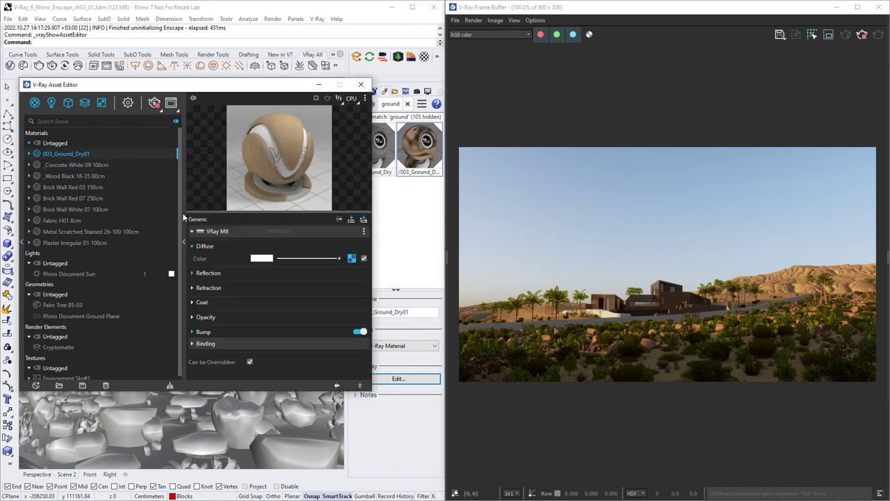
{"action": "right_click", "coordinate": [351, 257]}
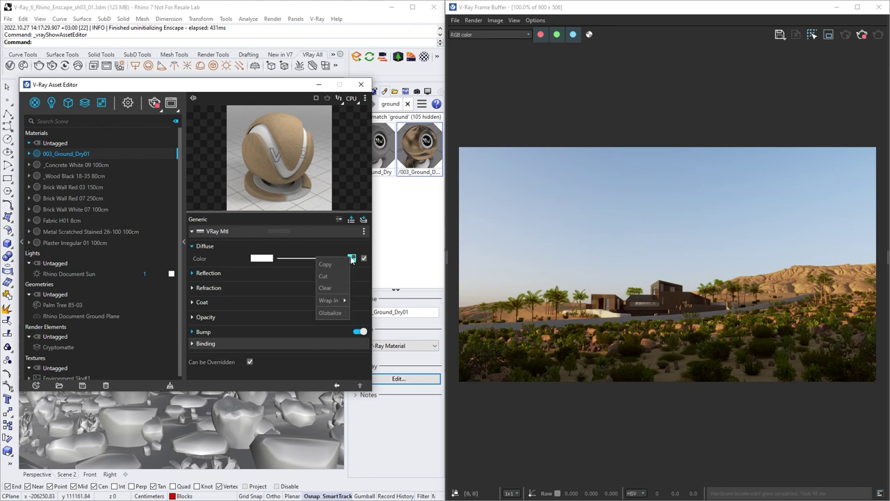
{"action": "mouse_move", "coordinate": [329, 300]}
{"action": "left_click", "coordinate": [306, 174]}
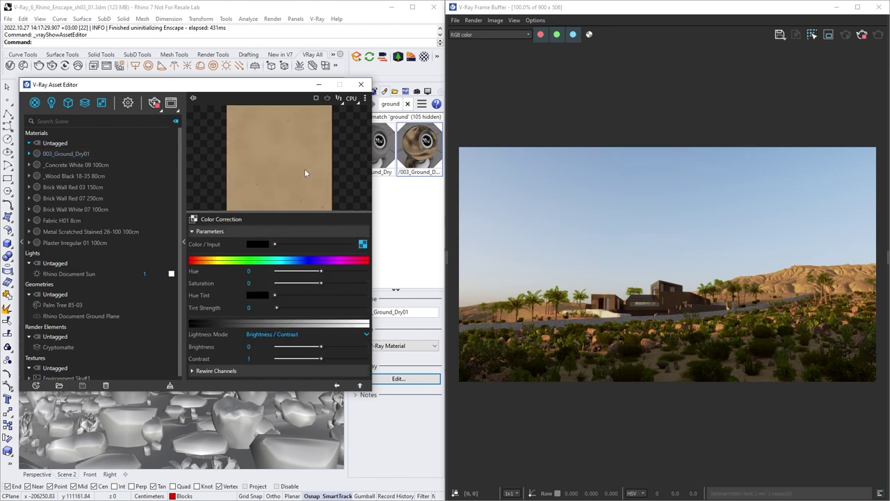
{"action": "left_click", "coordinate": [312, 350]}
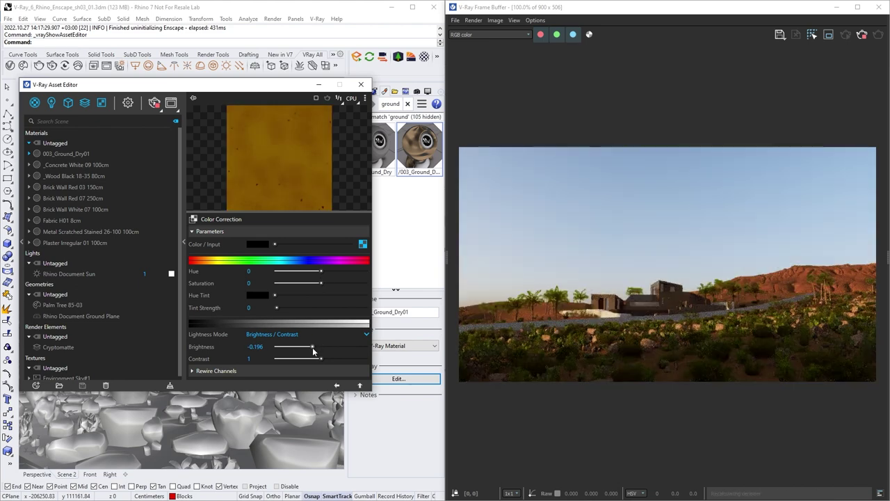
{"action": "left_click", "coordinate": [183, 242]}
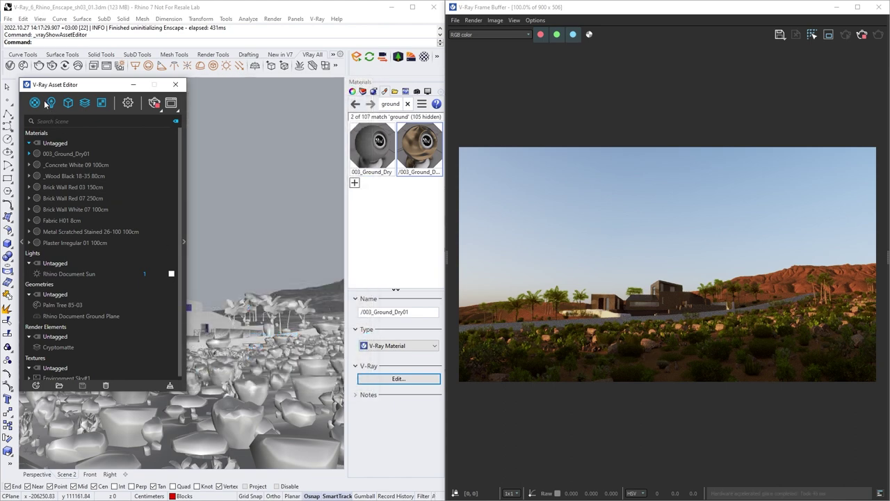
Step: Import Sand Yellow 03 200cm from Cosmos Downloaded > Materials > Ground, then close the browser
{"action": "left_click", "coordinate": [22, 67]}
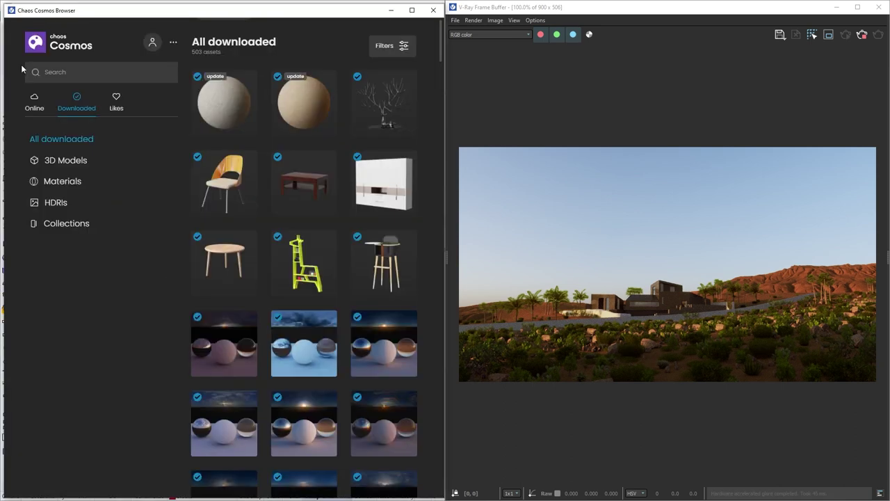
{"action": "left_click", "coordinate": [57, 164]}
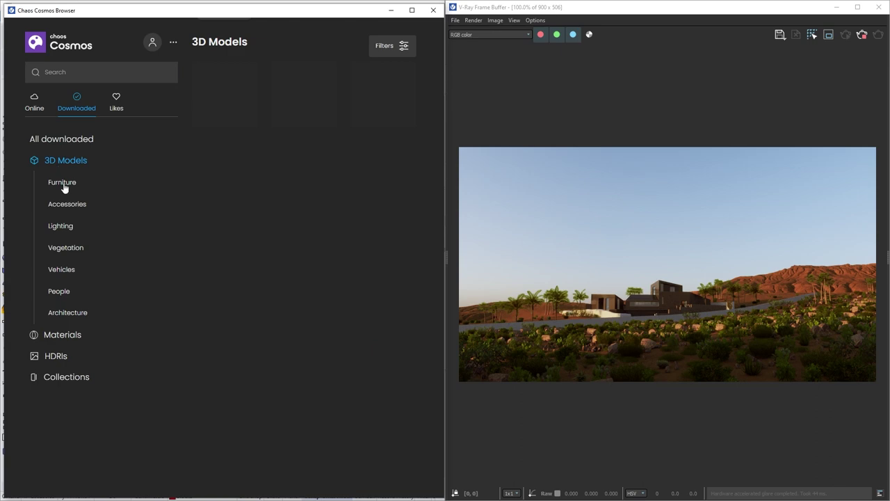
{"action": "left_click", "coordinate": [69, 336]}
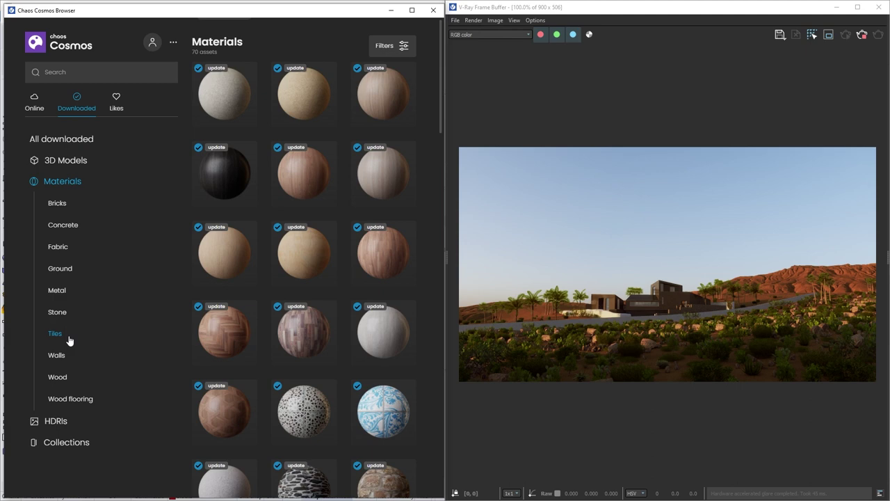
{"action": "left_click", "coordinate": [66, 275]}
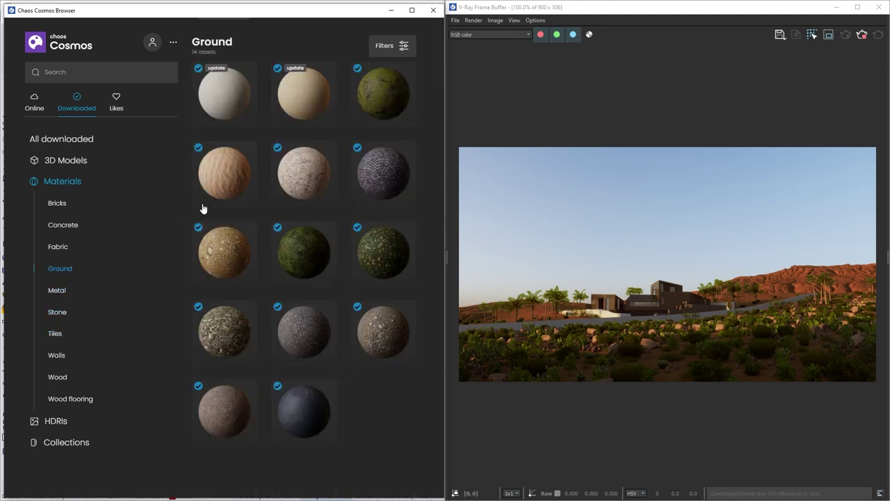
{"action": "left_click", "coordinate": [234, 151]}
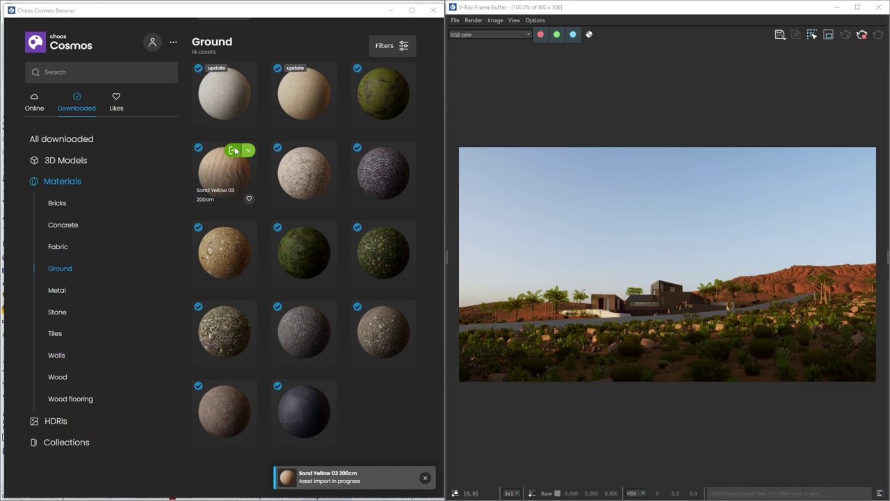
{"action": "left_click", "coordinate": [429, 11]}
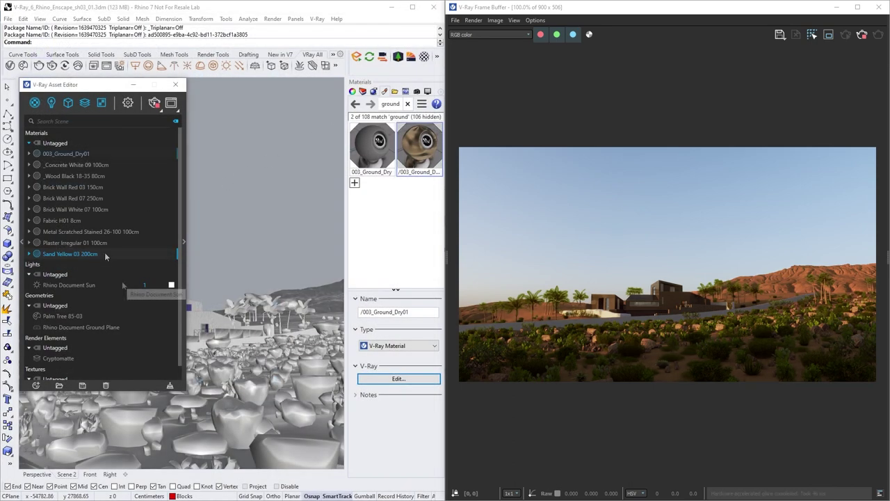
Step: Put Concrete White 09 100cm and Wood Black 18-35 80cm under a new tag named House
{"action": "left_click", "coordinate": [69, 176]}
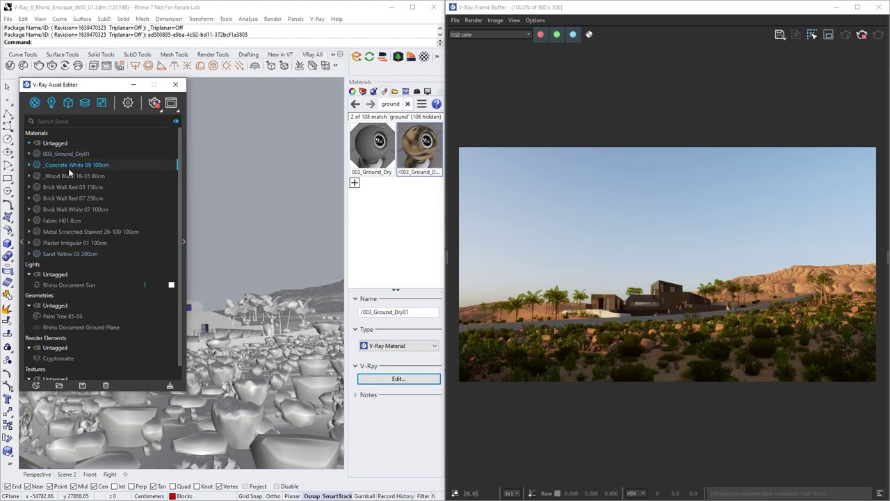
{"action": "right_click", "coordinate": [68, 176]}
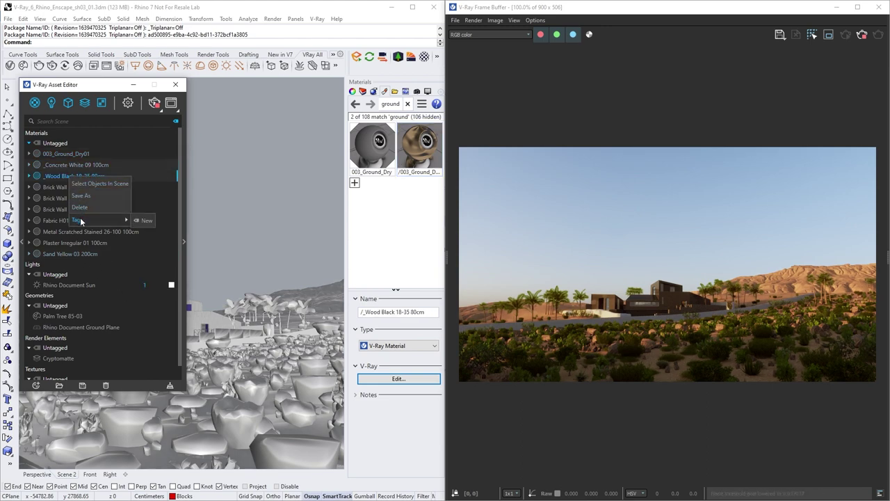
{"action": "mouse_move", "coordinate": [82, 220]}
{"action": "left_click", "coordinate": [140, 224]}
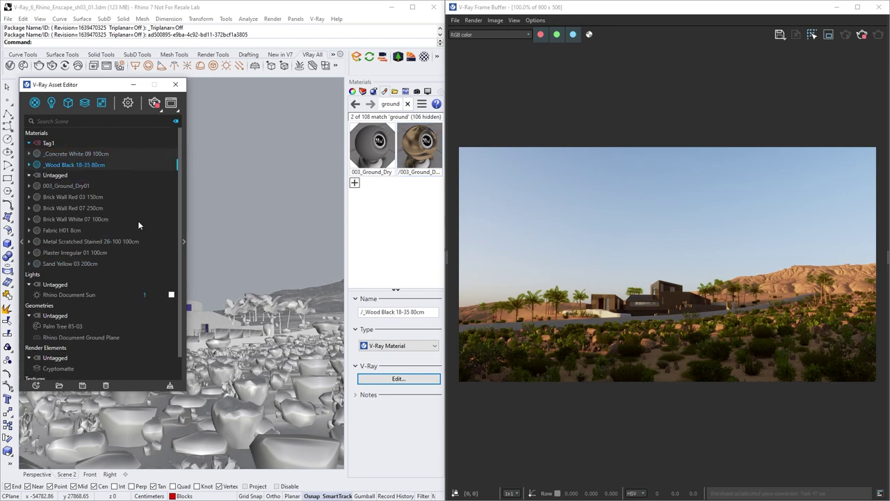
{"action": "double_click", "coordinate": [52, 143]}
{"action": "type", "text": "House"}
{"action": "key", "text": "Return"}
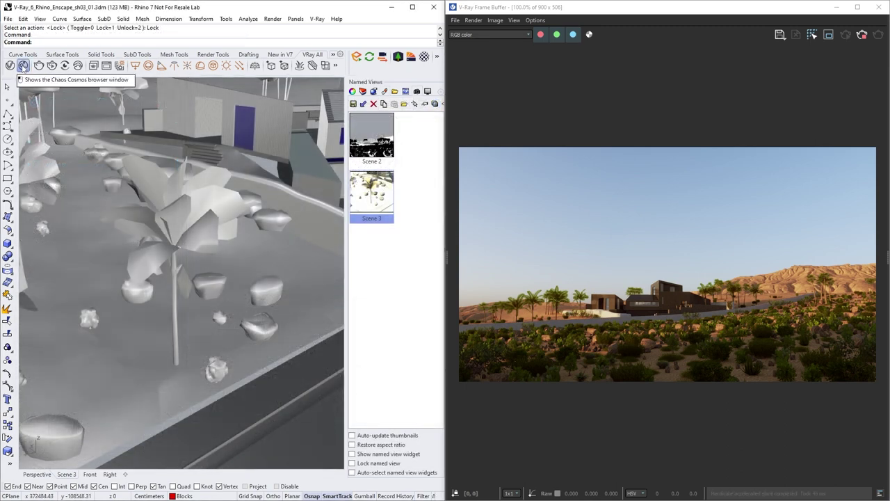
Step: Import Date Palm 002 from Cosmos 3D Models > Vegetation > Trees into the scene
{"action": "left_click", "coordinate": [22, 66]}
{"action": "left_click", "coordinate": [56, 161]}
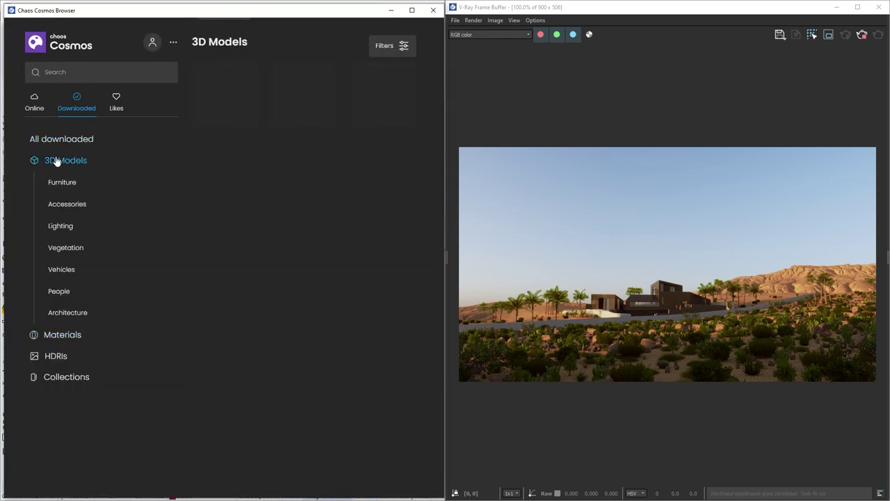
{"action": "left_click", "coordinate": [60, 247]}
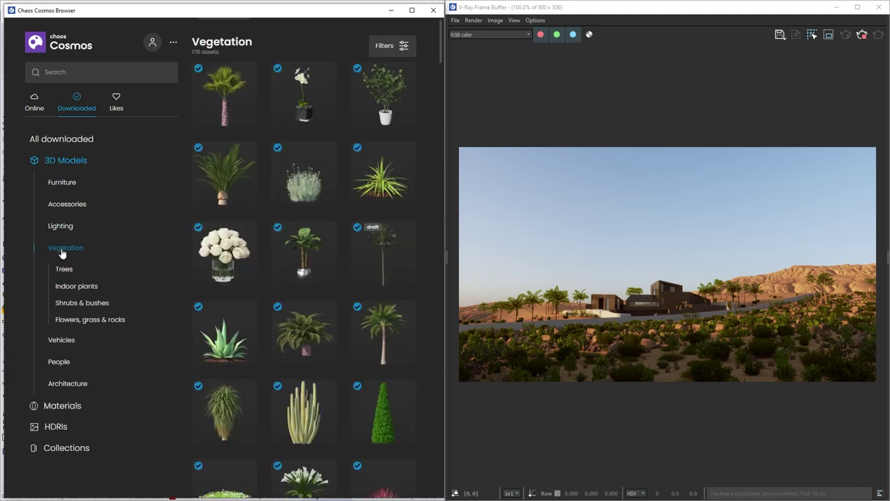
{"action": "left_click", "coordinate": [63, 269]}
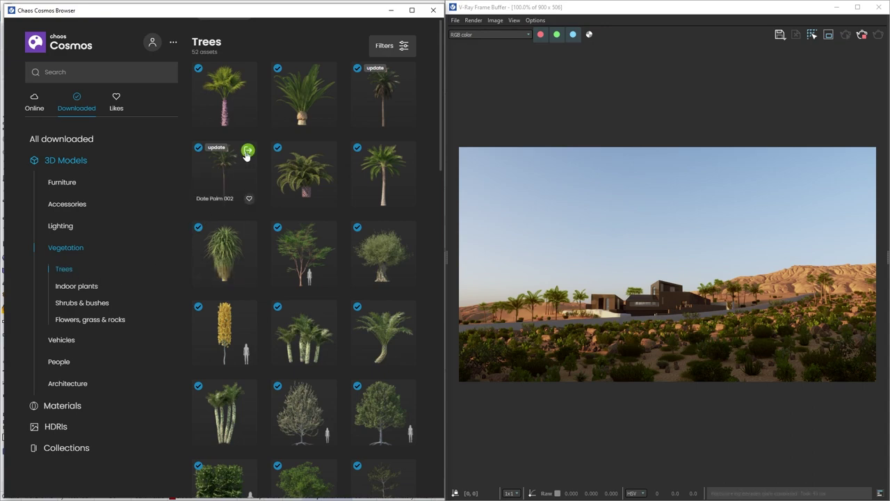
{"action": "left_click", "coordinate": [247, 150]}
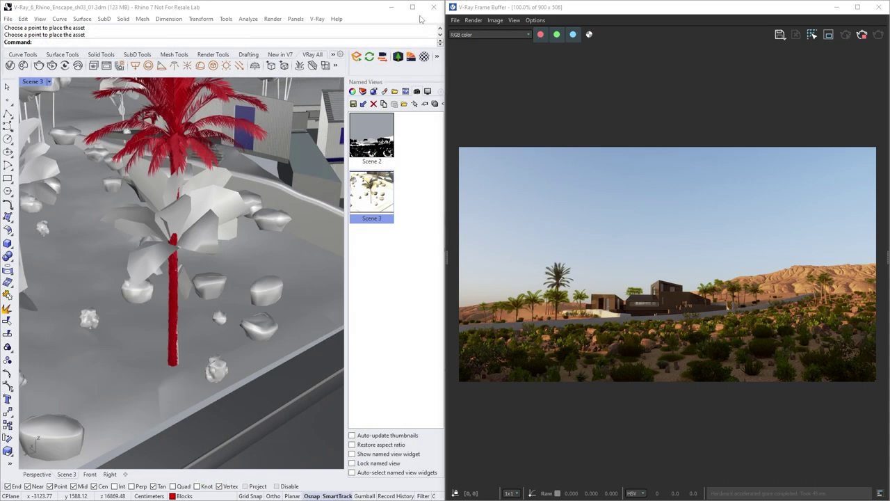
Step: Edit the palm block with the Block command, add the palm tree, and close the block editor
{"action": "left_click", "coordinate": [130, 46]}
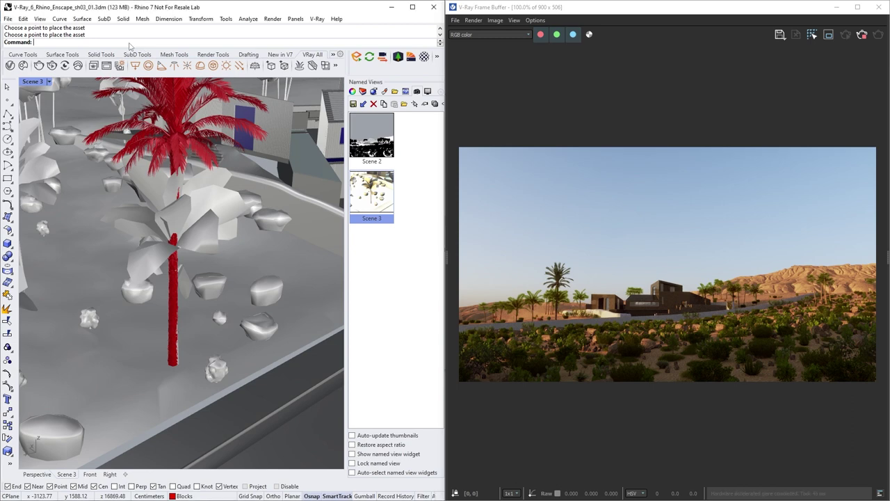
{"action": "type", "text": "Block"}
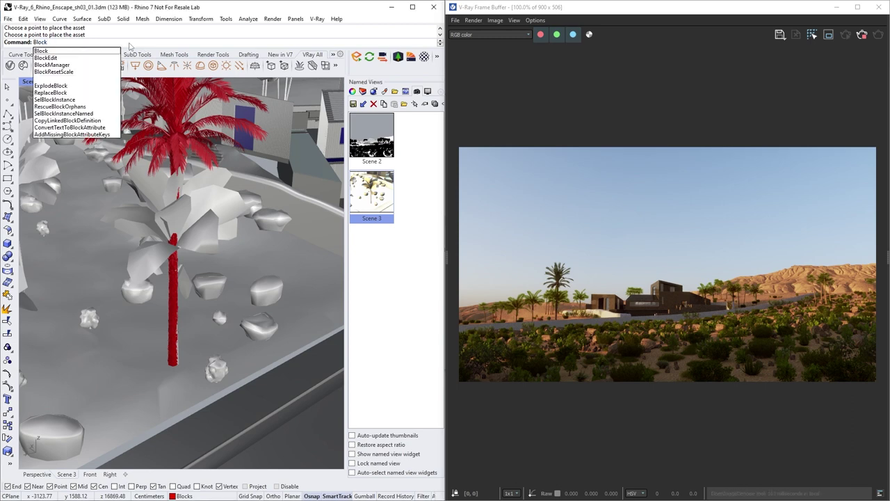
{"action": "left_click", "coordinate": [80, 58]}
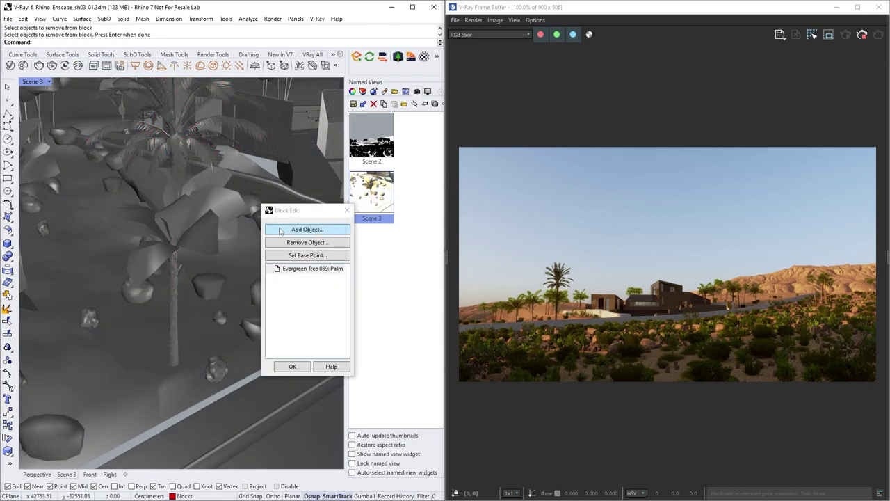
{"action": "left_click", "coordinate": [307, 228]}
{"action": "left_click", "coordinate": [180, 148]}
{"action": "key", "text": "Return"}
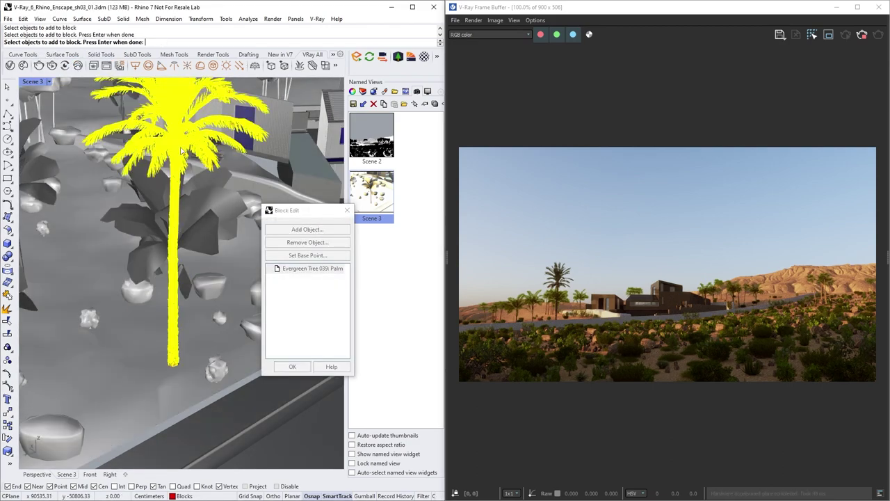
{"action": "key", "text": "Return"}
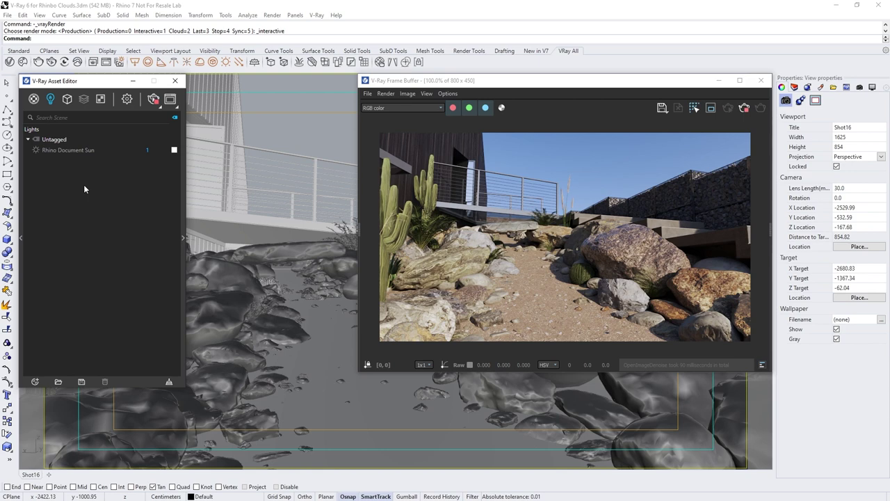
Step: Select the Rhino Document Sun in the Asset Editor's Lights list
{"action": "left_click", "coordinate": [74, 150]}
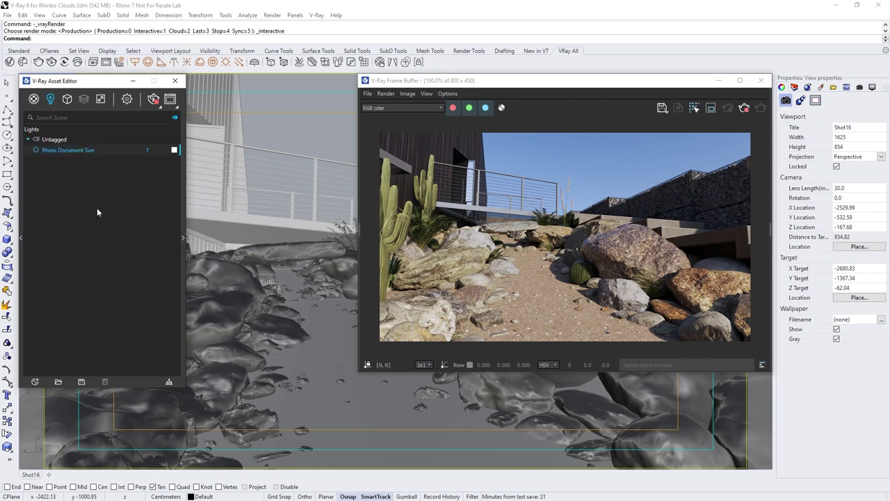
Step: Enable Clouds on the Rhino Document Sun's sky and expand the cloud settings
{"action": "left_click", "coordinate": [182, 235]}
{"action": "scroll", "coordinate": [313, 313], "scroll_direction": "down", "scroll_amount": 5}
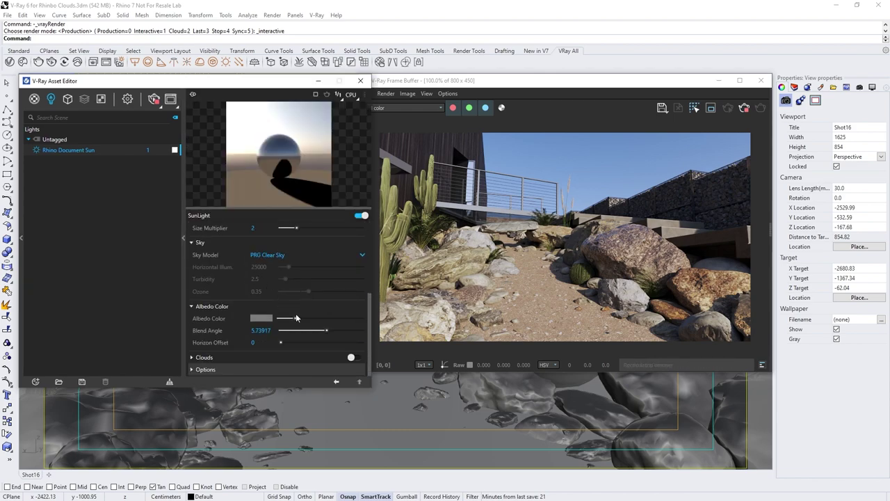
{"action": "left_click", "coordinate": [353, 358]}
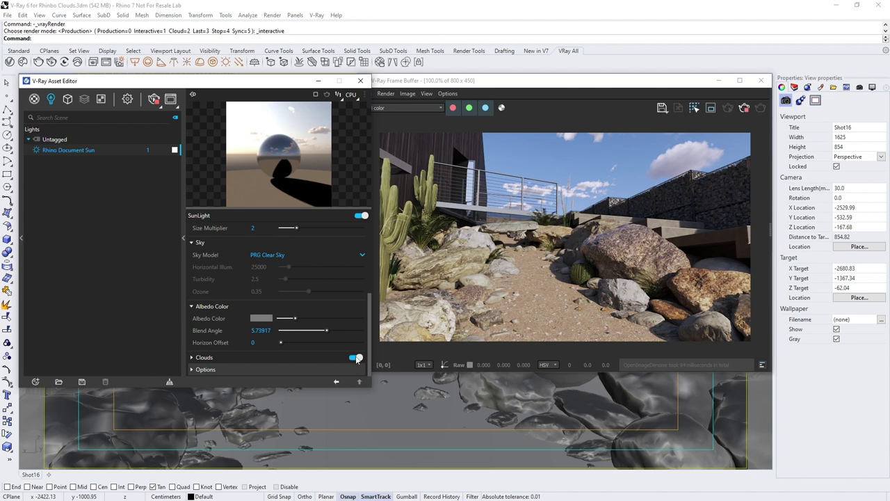
{"action": "left_click", "coordinate": [191, 358]}
Step: Set cloud density to 0.82, variety to 0.81, and cirrus amount to 0.09
{"action": "scroll", "coordinate": [192, 361], "scroll_direction": "down", "scroll_amount": 6}
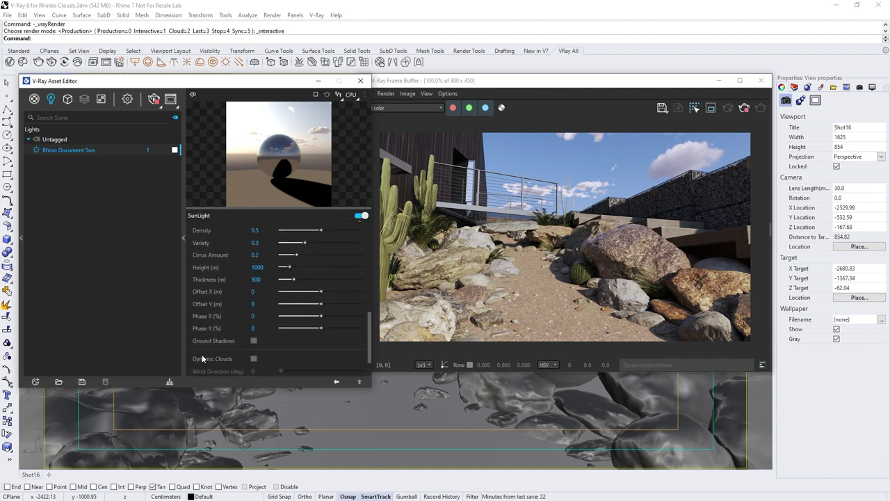
{"action": "left_click_drag", "start_coordinate": [335, 230], "coordinate": [346, 230]}
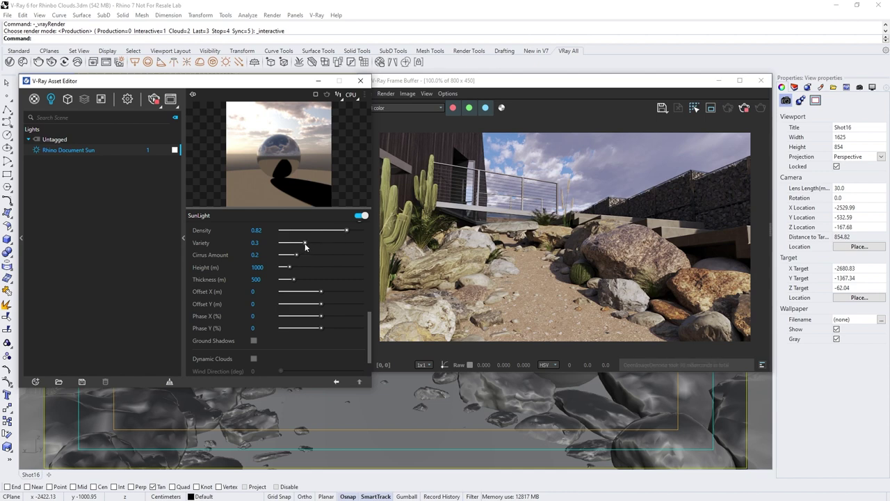
{"action": "left_click_drag", "start_coordinate": [306, 243], "coordinate": [347, 243]}
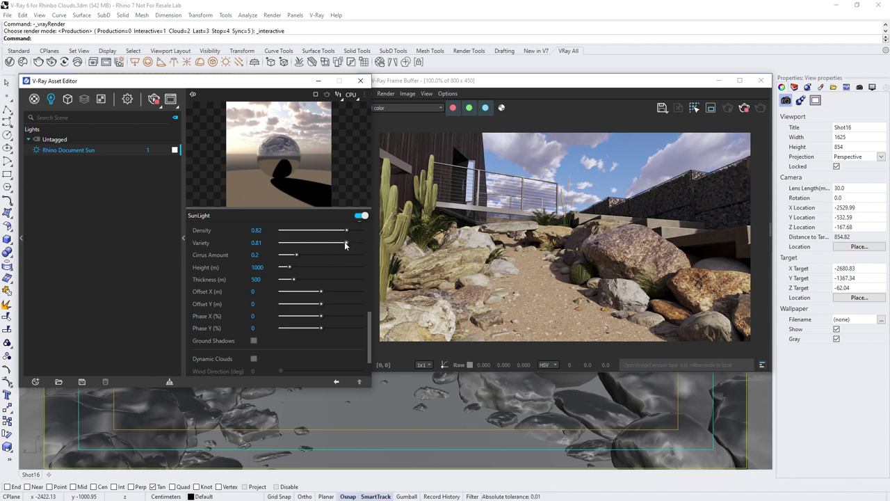
{"action": "left_click_drag", "start_coordinate": [300, 255], "coordinate": [362, 257]}
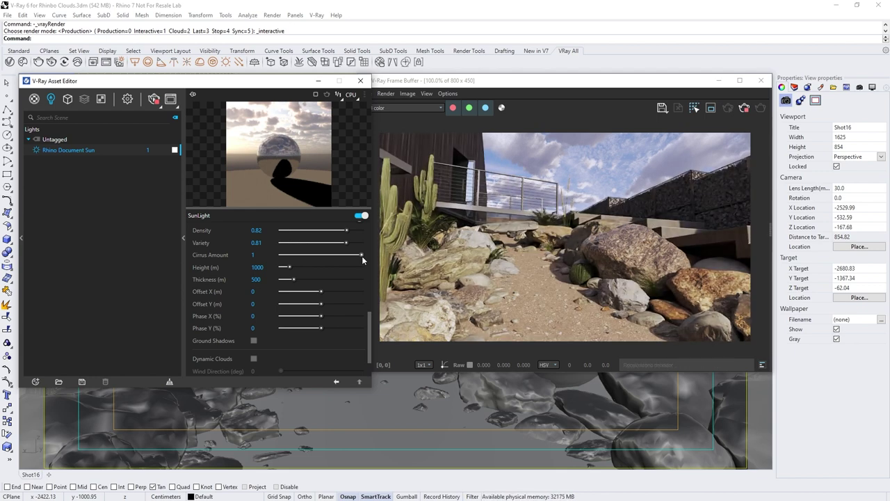
{"action": "left_click_drag", "start_coordinate": [363, 257], "coordinate": [289, 259]}
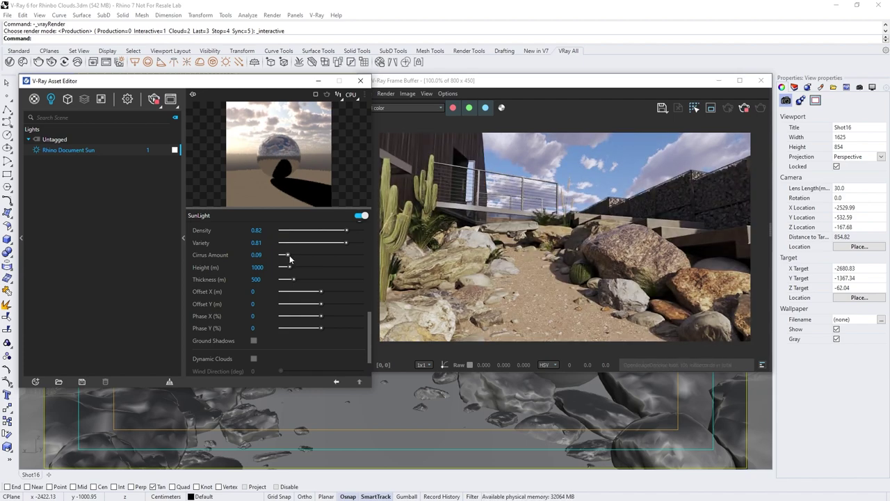
Step: Set cloud thickness to 3000 m and lower cloud height to 691.91 m
{"action": "left_click_drag", "start_coordinate": [291, 280], "coordinate": [361, 279]}
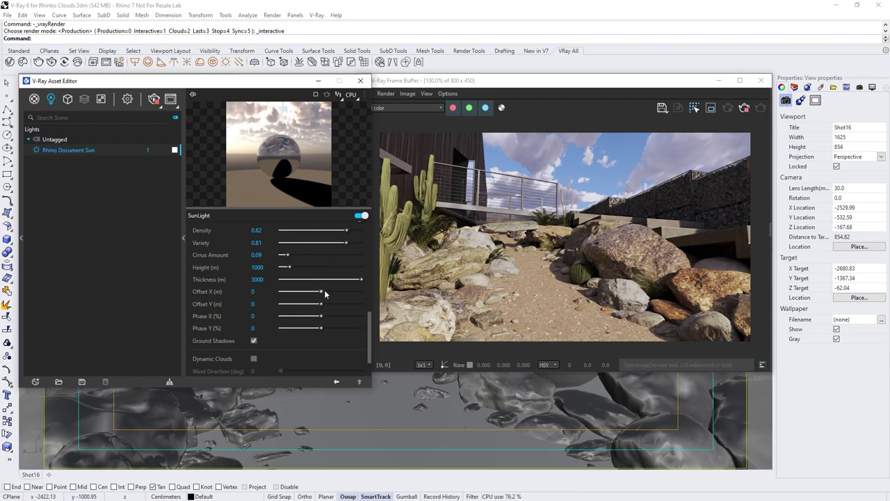
{"action": "left_click_drag", "start_coordinate": [288, 265], "coordinate": [286, 265]}
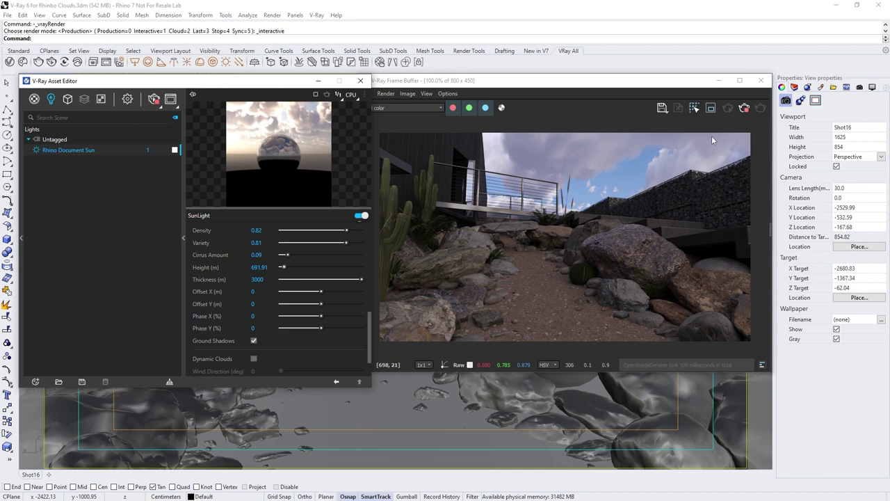
{"action": "left_click", "coordinate": [745, 109]}
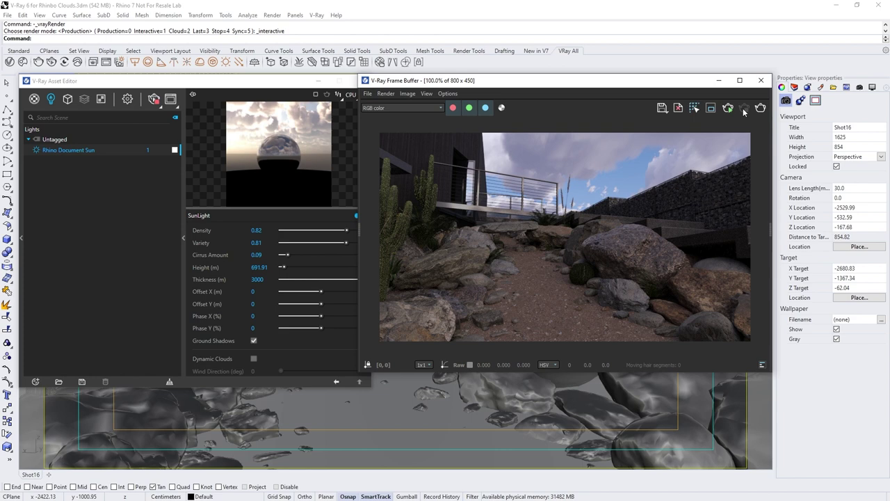
Step: Stop the interactive render, enable Dynamic Clouds and set wind speed to 19.7 m/s
{"action": "left_click", "coordinate": [744, 109]}
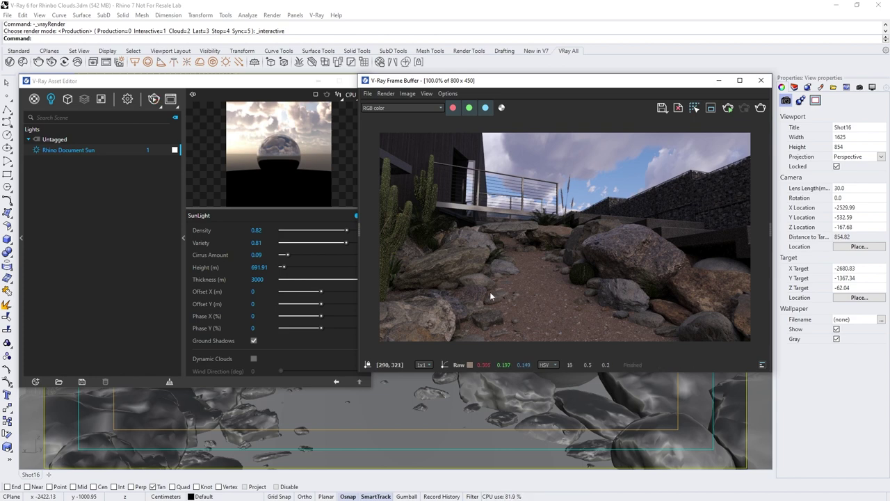
{"action": "left_click", "coordinate": [255, 359]}
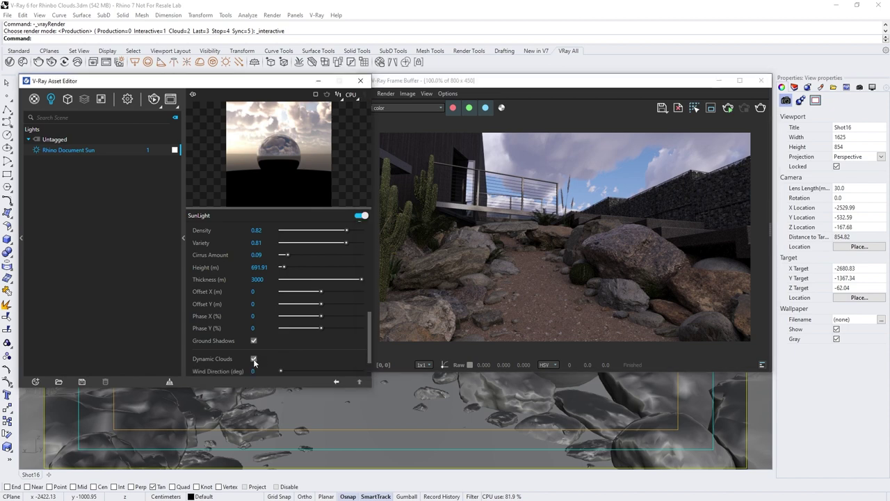
{"action": "scroll", "coordinate": [255, 361], "scroll_direction": "down", "scroll_amount": 2}
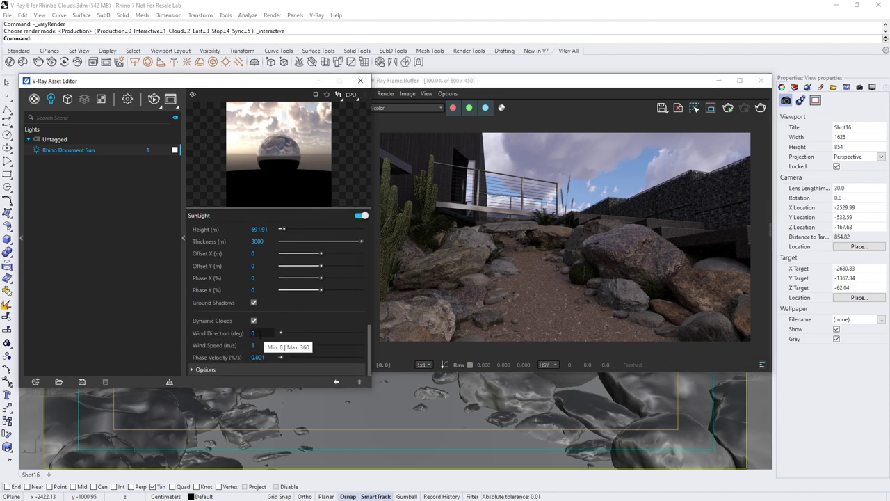
{"action": "left_click_drag", "start_coordinate": [280, 346], "coordinate": [366, 346]}
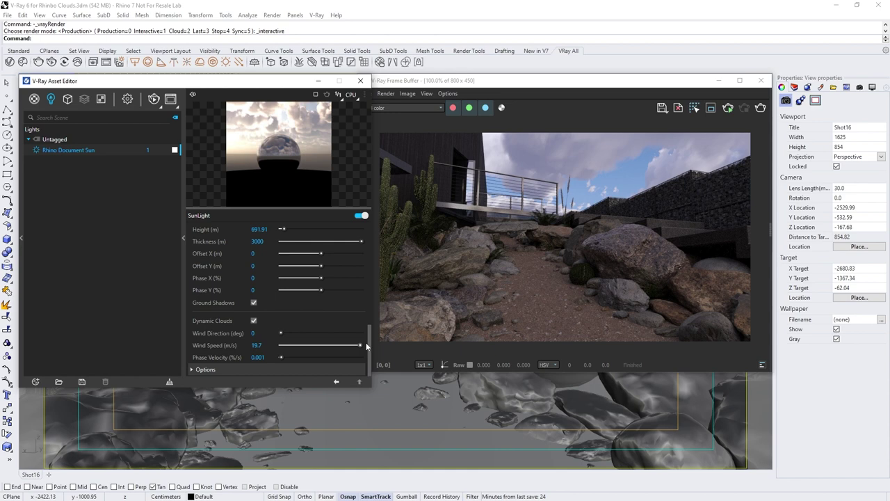
Step: Enable Allow Interactive LC, set camera exposure value to Auto, and restart interactive rendering
{"action": "left_click", "coordinate": [126, 101]}
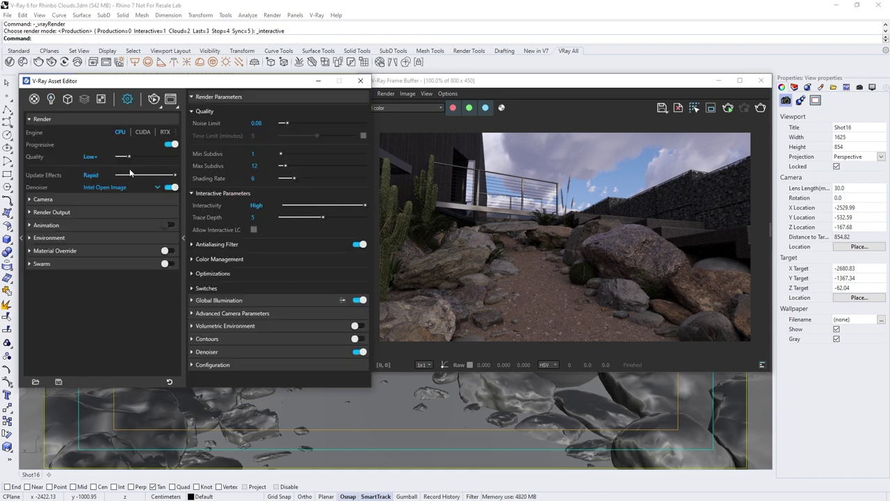
{"action": "left_click", "coordinate": [254, 230]}
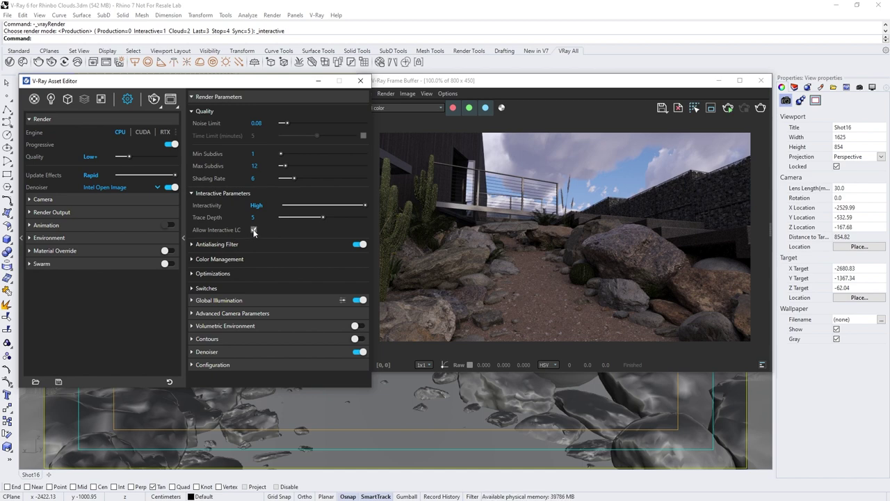
{"action": "left_click", "coordinate": [128, 200]}
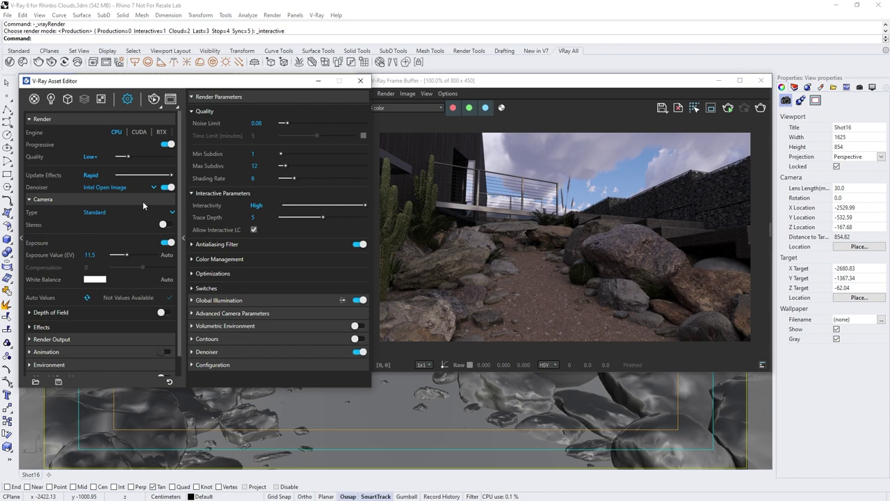
{"action": "left_click", "coordinate": [167, 256]}
{"action": "left_click", "coordinate": [154, 98]}
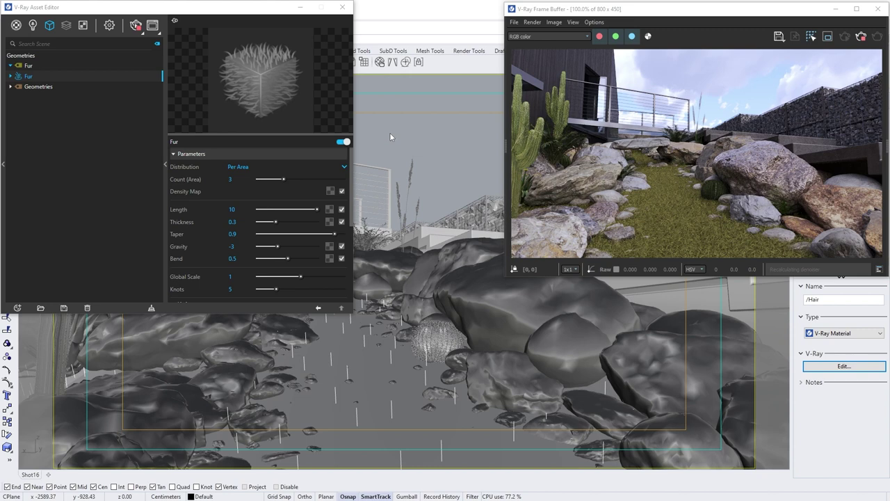
Step: Bring up the texture list for the fur's Density Map slot
{"action": "left_click", "coordinate": [330, 190]}
{"action": "scroll", "coordinate": [320, 178], "scroll_direction": "down", "scroll_amount": 4}
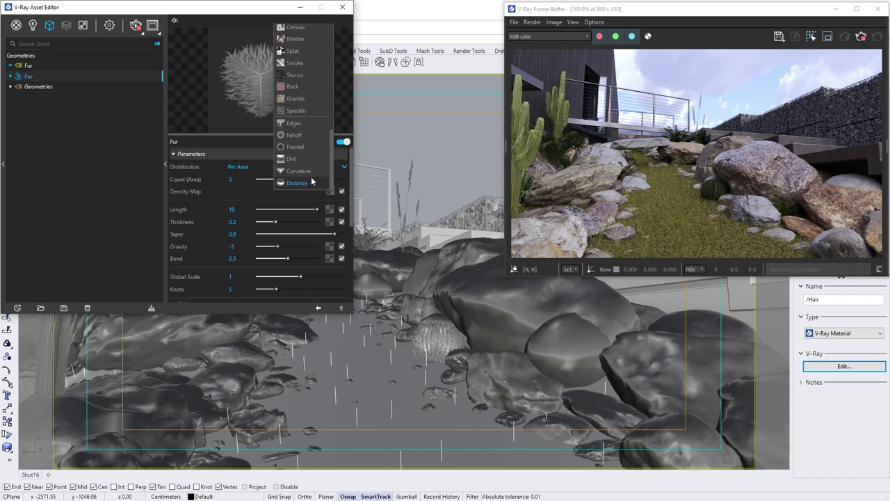
Step: Assign a Distance texture to the fur density map, targeting the rocks at distance 150
{"action": "left_click", "coordinate": [304, 181]}
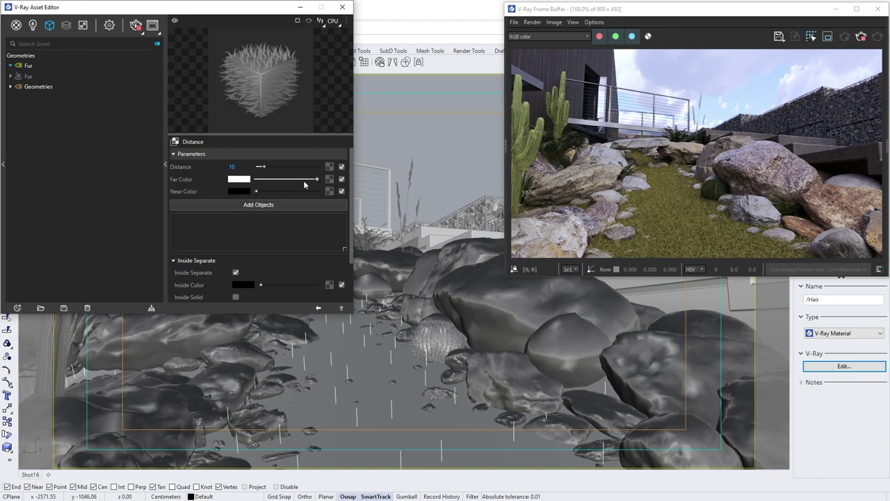
{"action": "left_click", "coordinate": [484, 369]}
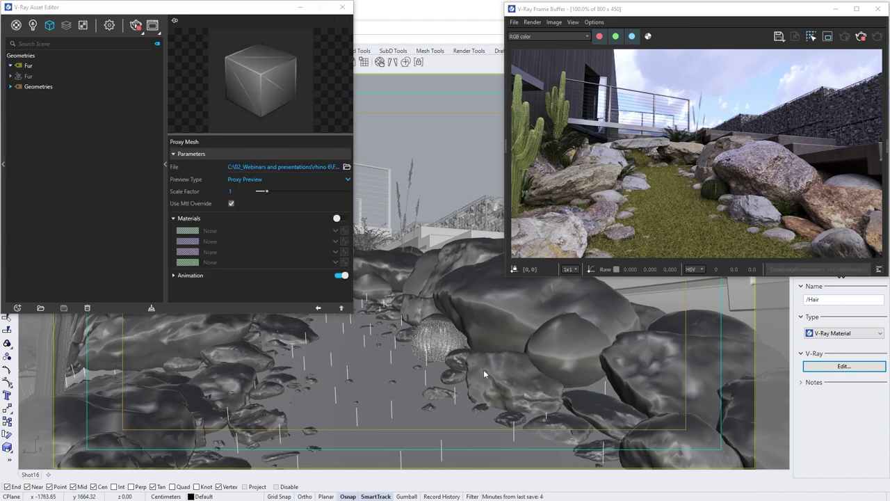
{"action": "left_click", "coordinate": [318, 307]}
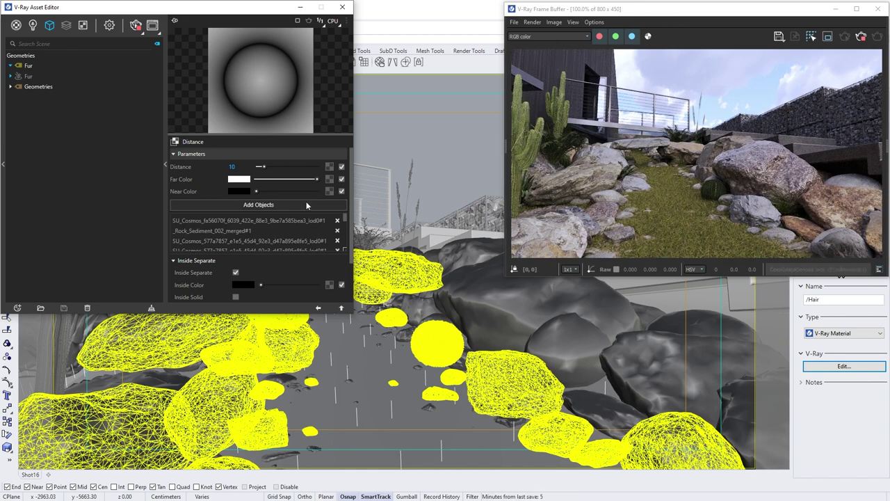
{"action": "left_click", "coordinate": [232, 167]}
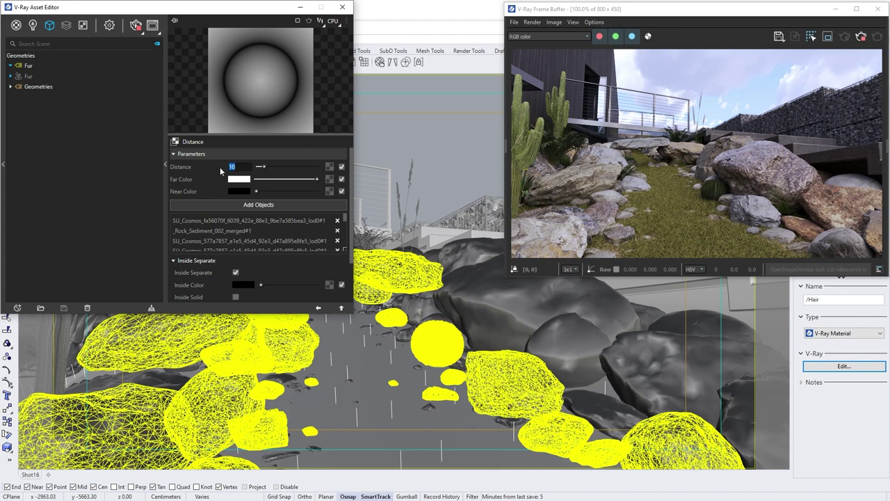
{"action": "type", "text": "150"}
{"action": "key", "text": "Return"}
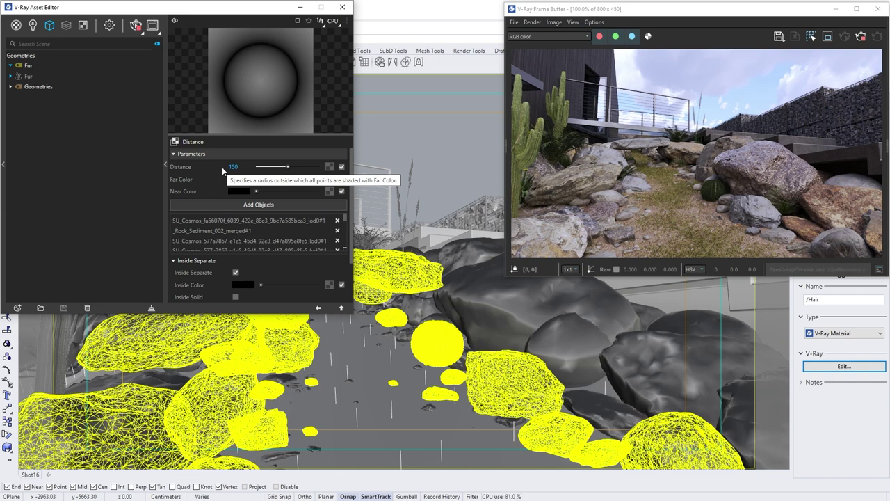
Step: Change the Distance texture to 40 with a black far colour and white near colour
{"action": "key", "text": "ctrl+a"}
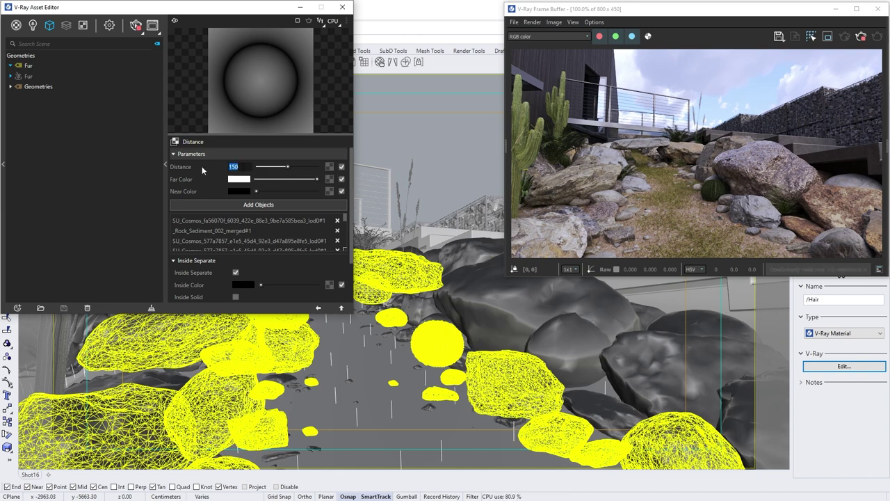
{"action": "type", "text": "40"}
{"action": "key", "text": "Return"}
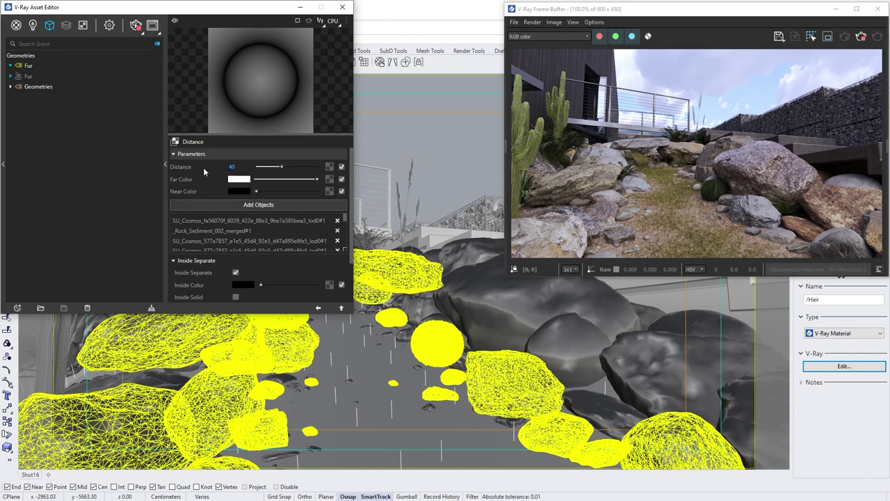
{"action": "left_click", "coordinate": [261, 180]}
{"action": "left_click_drag", "start_coordinate": [259, 194], "coordinate": [318, 192]}
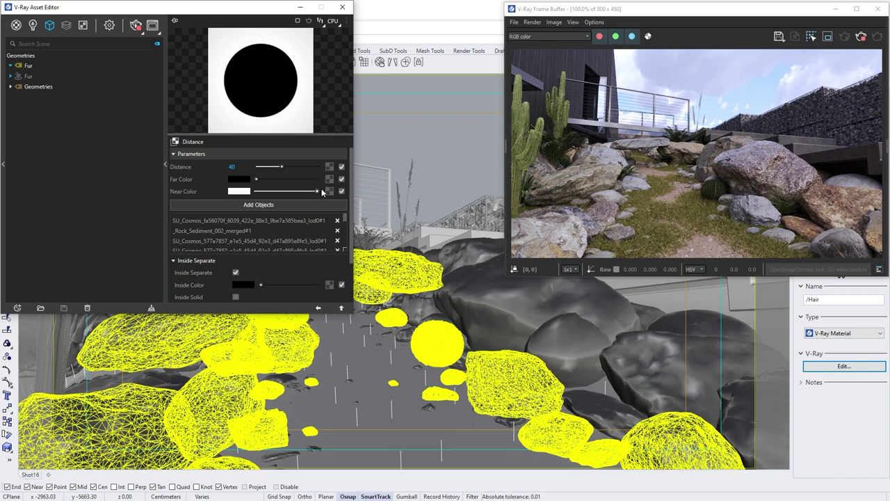
{"action": "left_click", "coordinate": [318, 308]}
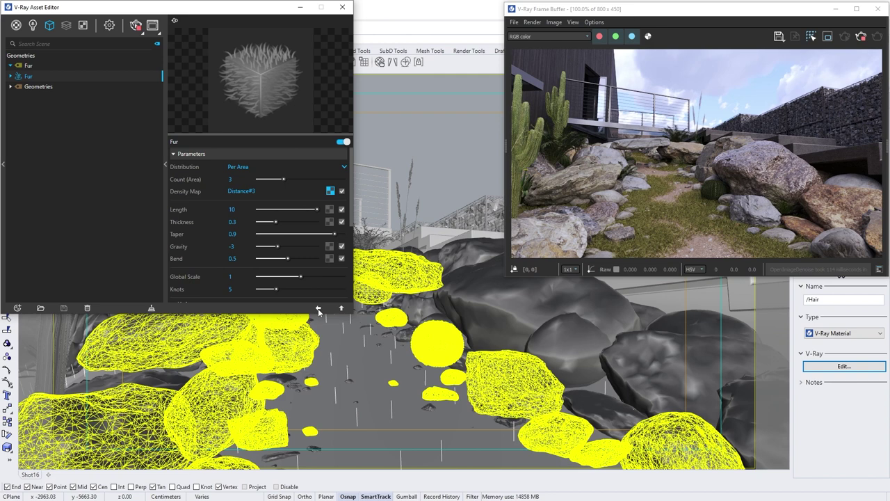
Step: Paste a copy of the density map texture into the fur's Length slot and set its distance to 60
{"action": "right_click", "coordinate": [331, 191]}
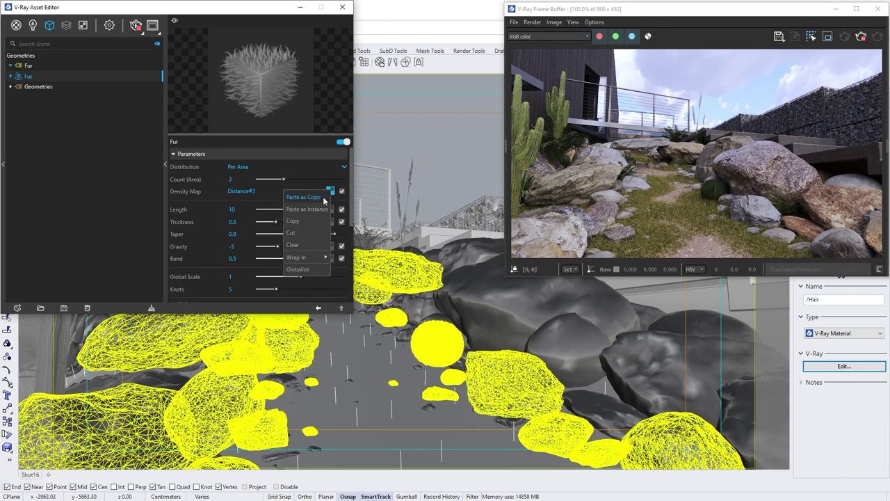
{"action": "left_click", "coordinate": [323, 220]}
{"action": "right_click", "coordinate": [330, 210]}
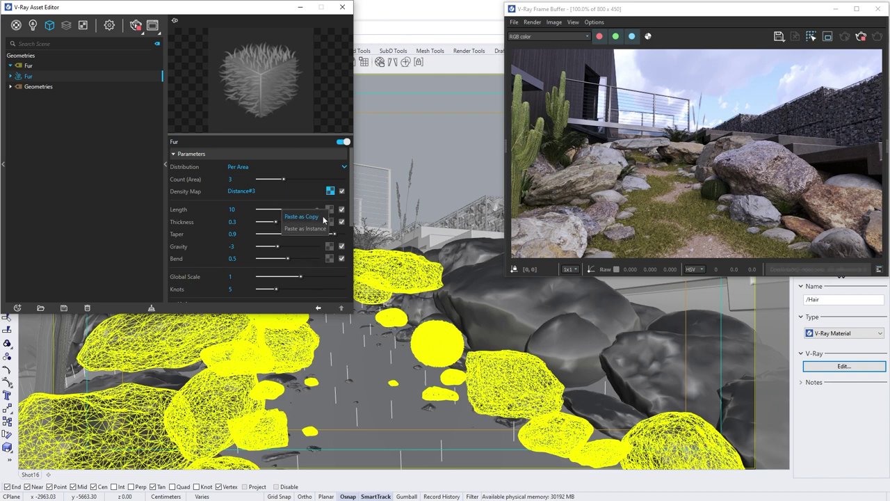
{"action": "left_click", "coordinate": [322, 217]}
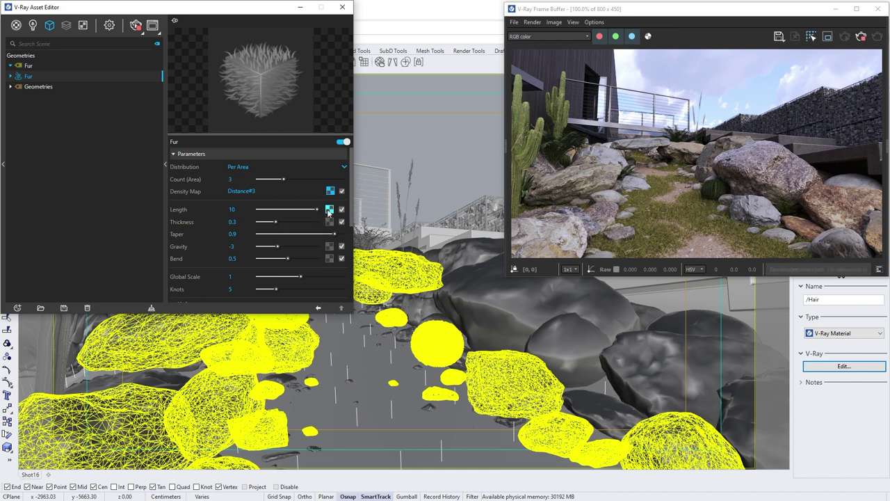
{"action": "left_click", "coordinate": [329, 209]}
{"action": "left_click", "coordinate": [234, 167]}
{"action": "type", "text": "6"}
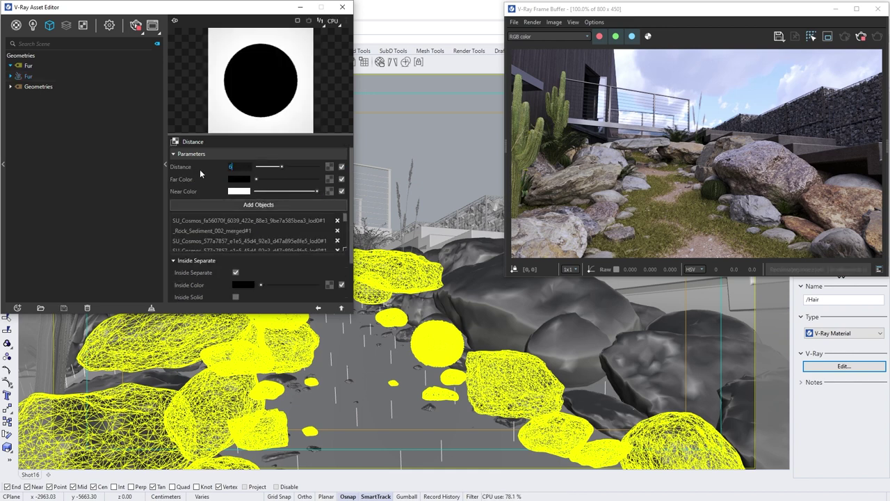
{"action": "type", "text": "0"}
{"action": "key", "text": "Return"}
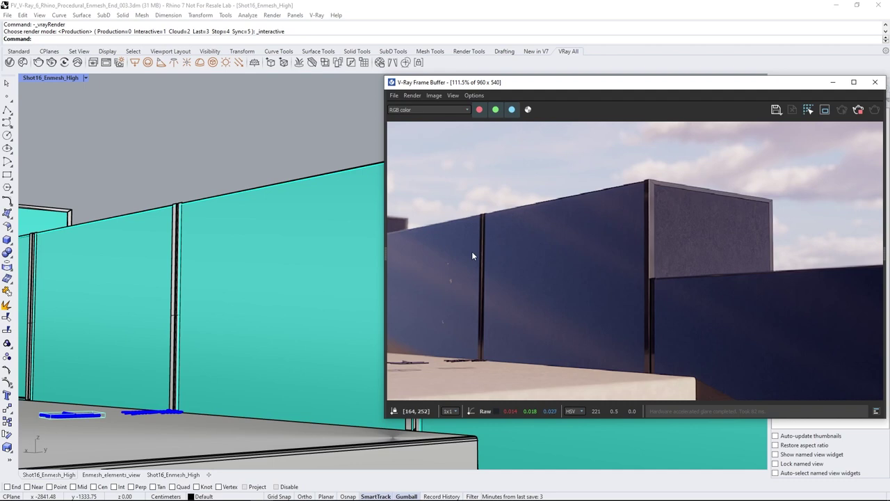
Step: Select the five cyan wall panels and create a V-Ray Enmesh filling them with gabion stones
{"action": "left_click", "coordinate": [499, 431]}
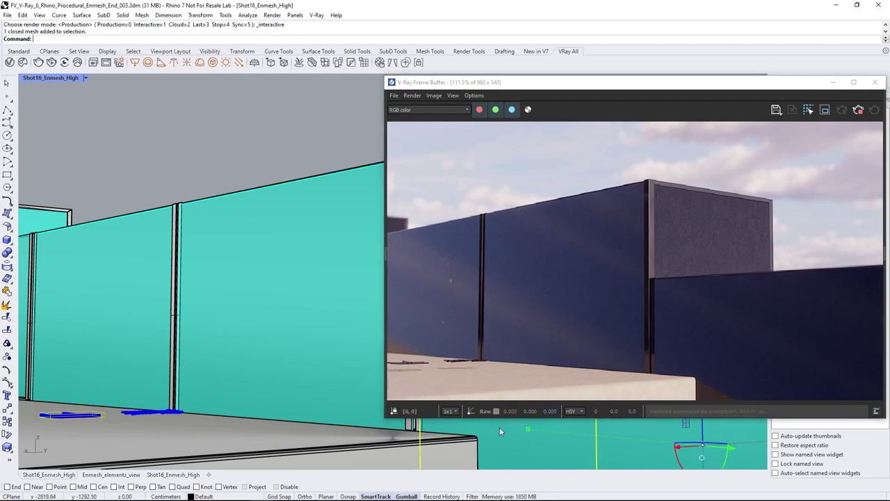
{"action": "left_click", "coordinate": [292, 319]}
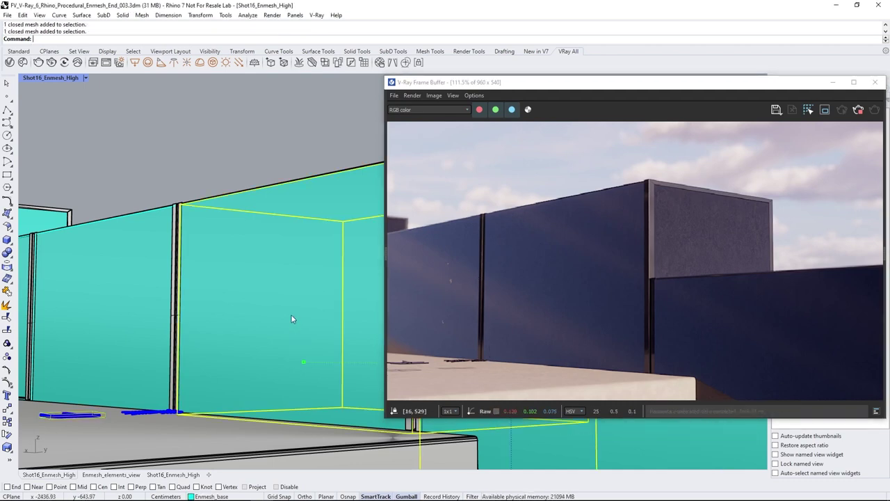
{"action": "left_click", "coordinate": [110, 293], "text": "shift"}
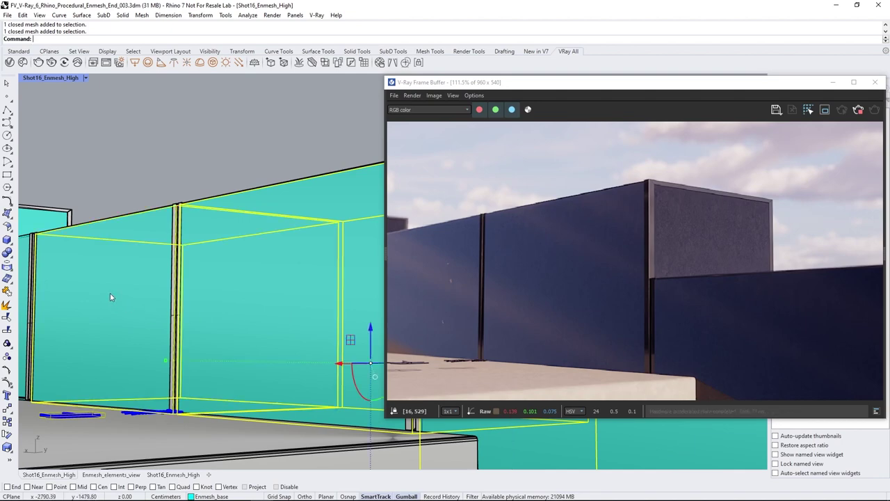
{"action": "left_click", "coordinate": [32, 259], "text": "shift"}
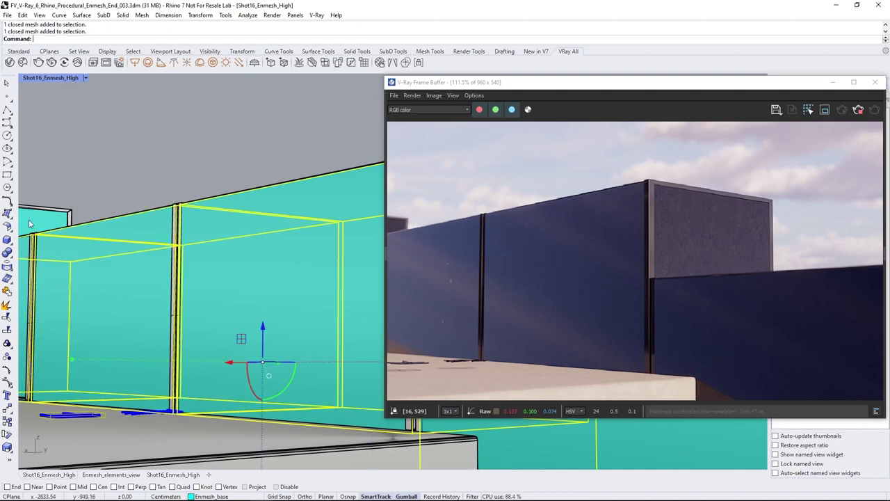
{"action": "left_click", "coordinate": [31, 221], "text": "shift"}
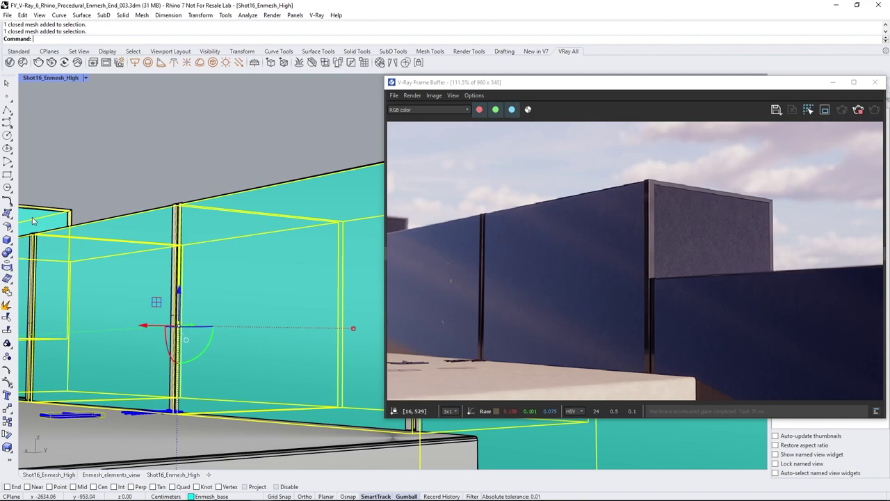
{"action": "left_click", "coordinate": [363, 63]}
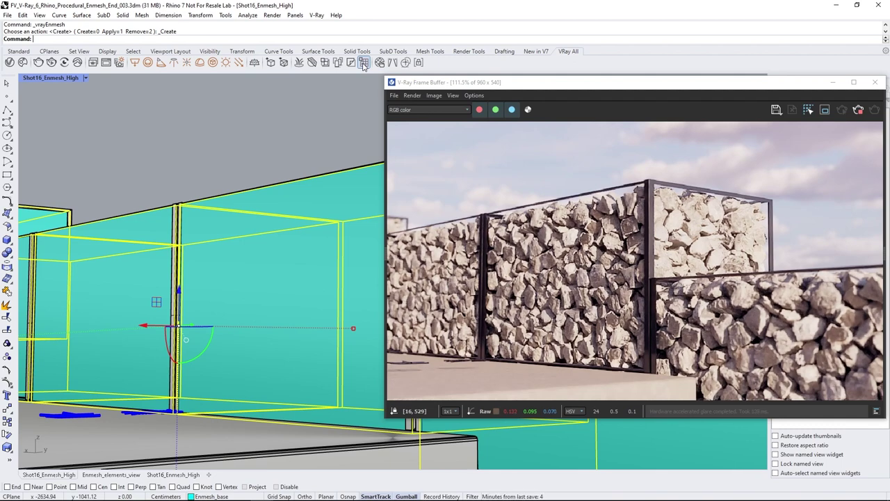
{"action": "left_click", "coordinate": [9, 62]}
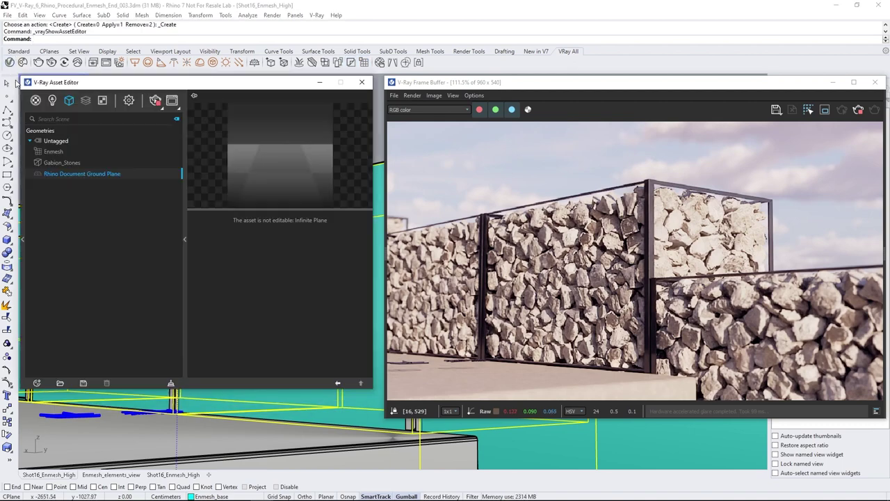
Step: Add the twisted-wire net Enmesh_Net_B to the Enmesh asset's objects
{"action": "left_click", "coordinate": [53, 152]}
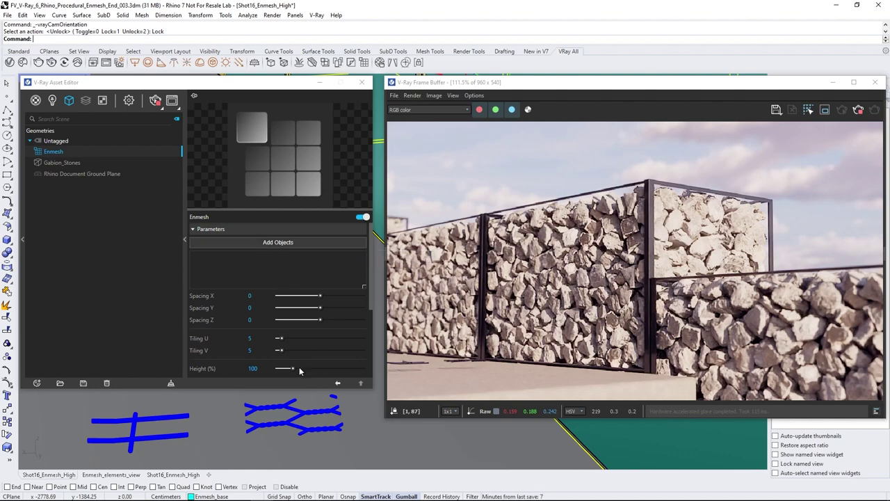
{"action": "left_click", "coordinate": [303, 409]}
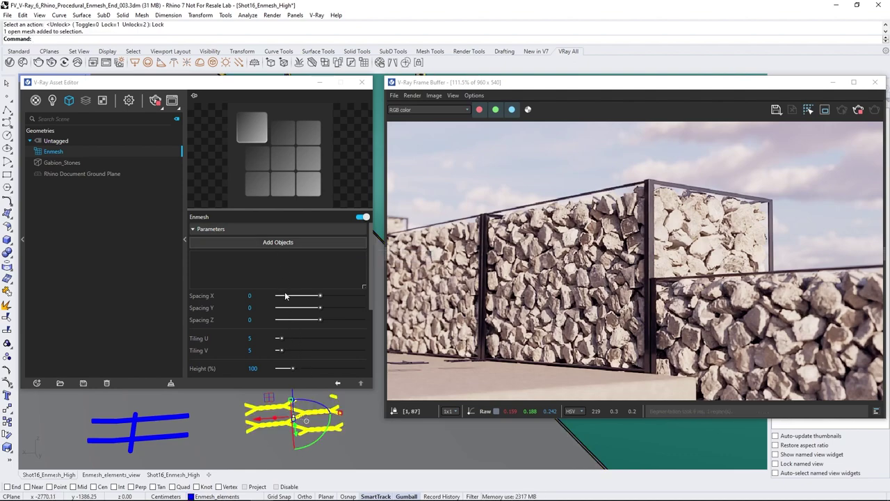
{"action": "left_click", "coordinate": [278, 243]}
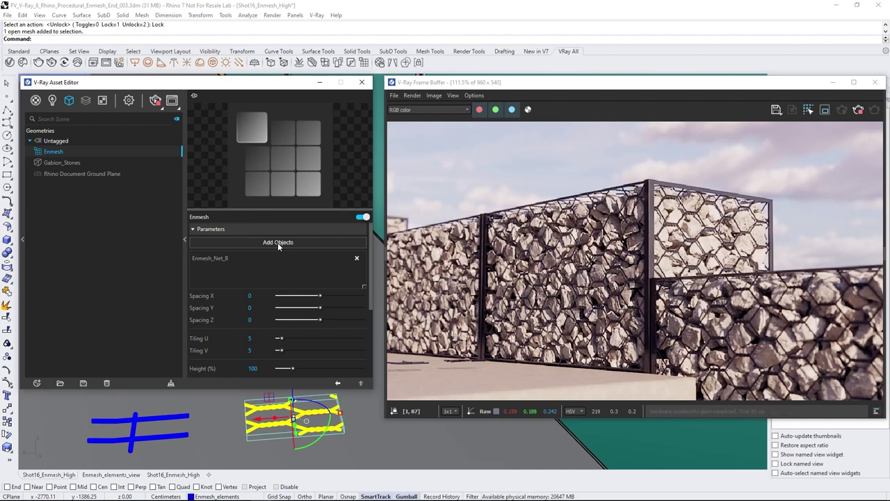
Step: Set the Enmesh Tiling U and V to 10 and Height to 150%
{"action": "double_click", "coordinate": [258, 338]}
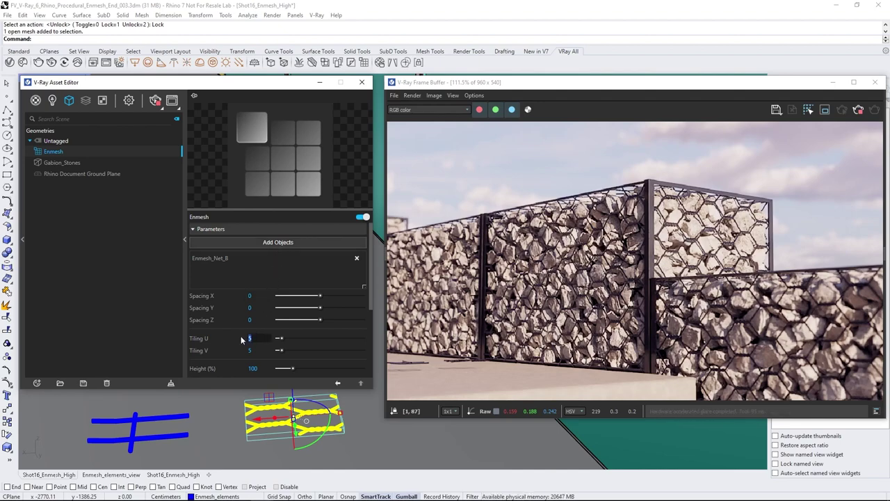
{"action": "type", "text": "10"}
{"action": "key", "text": "Return"}
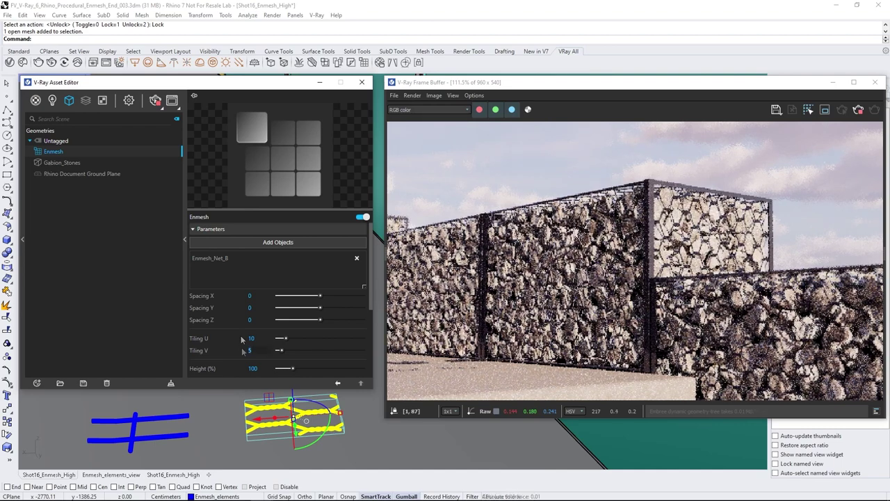
{"action": "type", "text": "10"}
{"action": "key", "text": "Return"}
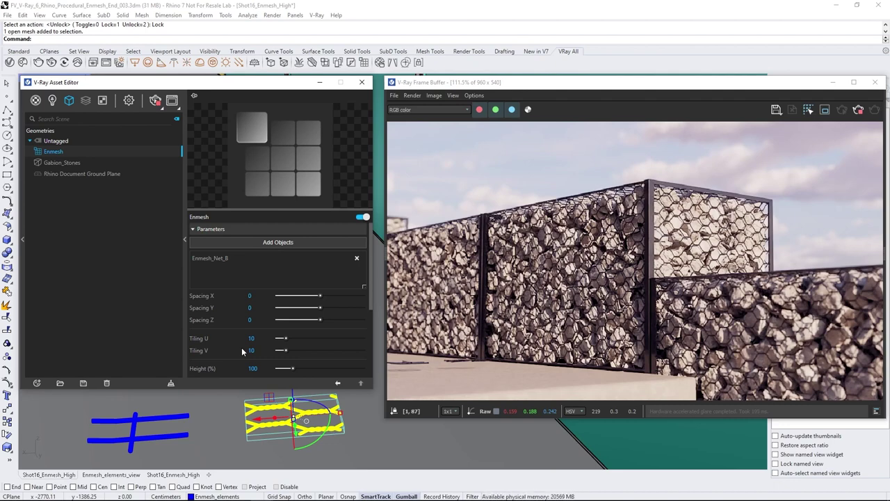
{"action": "left_click", "coordinate": [252, 368]}
{"action": "left_click_drag", "start_coordinate": [255, 367], "coordinate": [243, 371]}
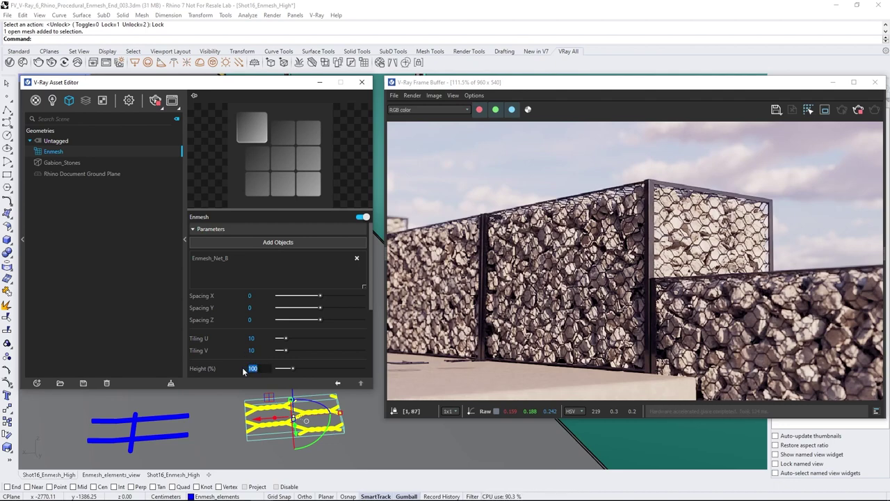
{"action": "type", "text": "150"}
{"action": "key", "text": "Return"}
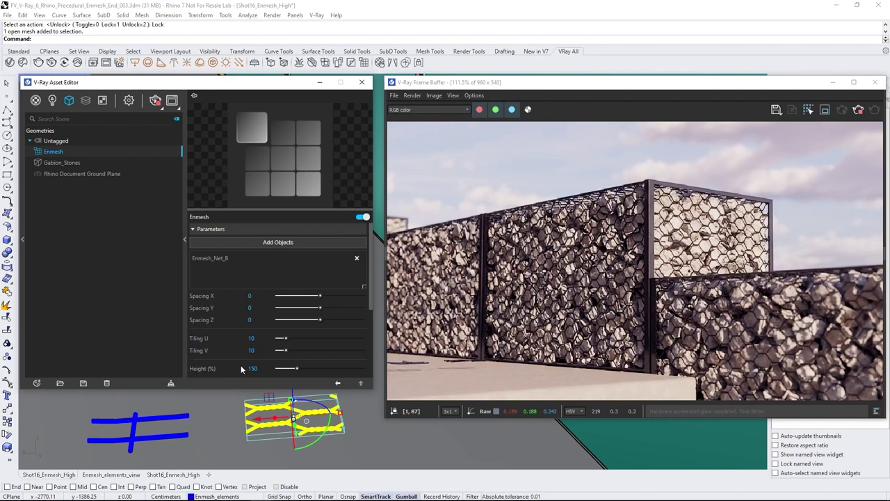
Step: Swap Enmesh_Net_B for the straight grid net Enmesh_Net_A
{"action": "left_click", "coordinate": [357, 258]}
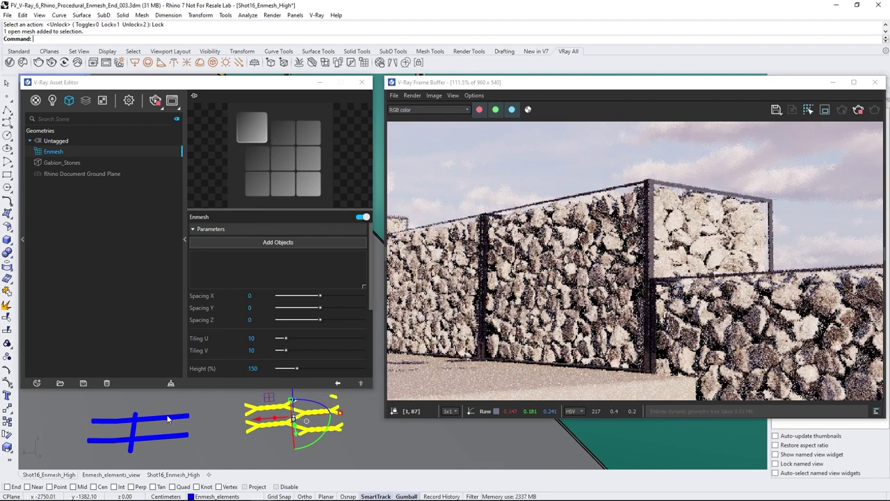
{"action": "left_click", "coordinate": [167, 417]}
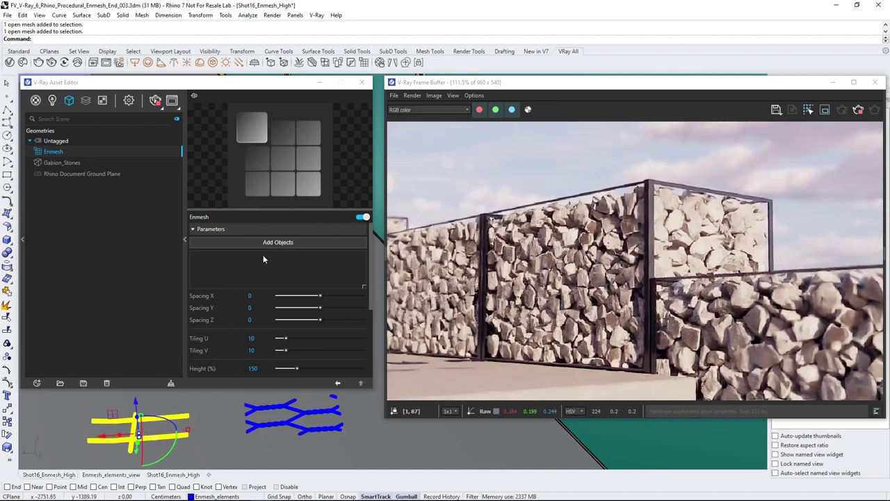
{"action": "left_click", "coordinate": [270, 241]}
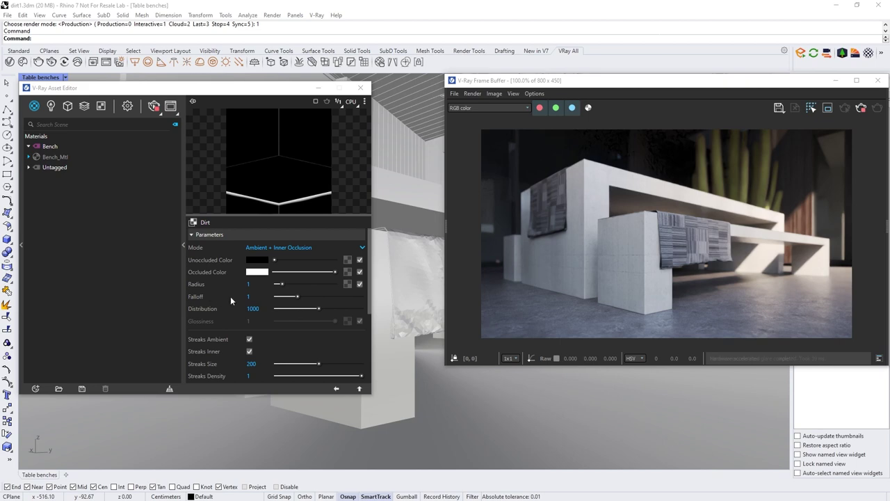
Step: Increase the Dirt texture Radius from 1 to 10, then to 15
{"action": "left_click", "coordinate": [282, 285]}
{"action": "left_click_drag", "start_coordinate": [283, 284], "coordinate": [341, 284]}
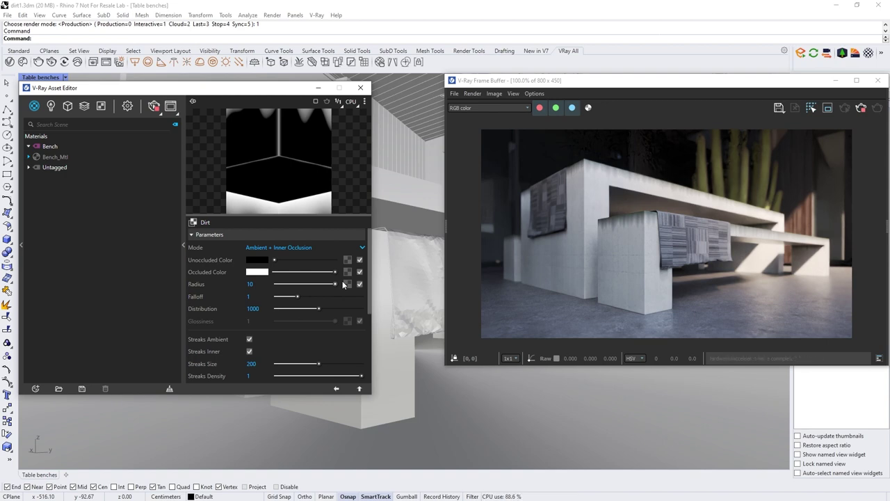
{"action": "double_click", "coordinate": [244, 286]}
{"action": "type", "text": "15"}
{"action": "key", "text": "Return"}
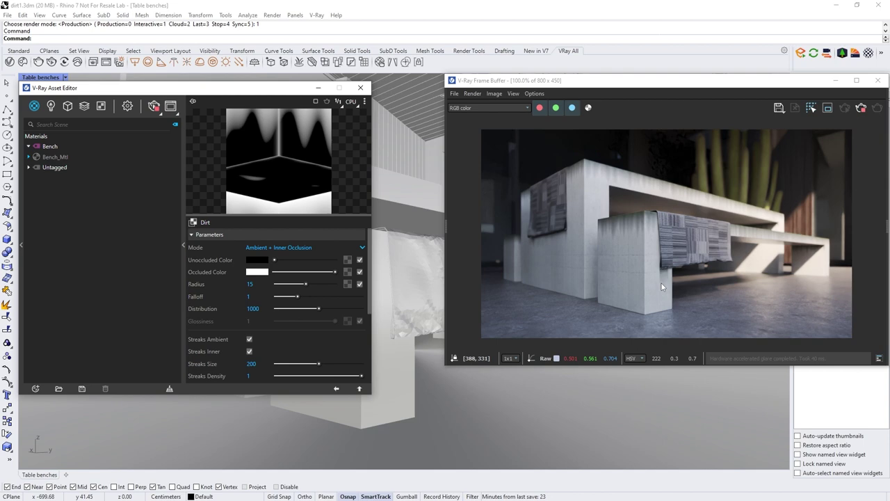
Step: Add the draped cloth mesh to Dirt's Affected By list and close the Dirt settings
{"action": "scroll", "coordinate": [301, 313], "scroll_direction": "down", "scroll_amount": 2}
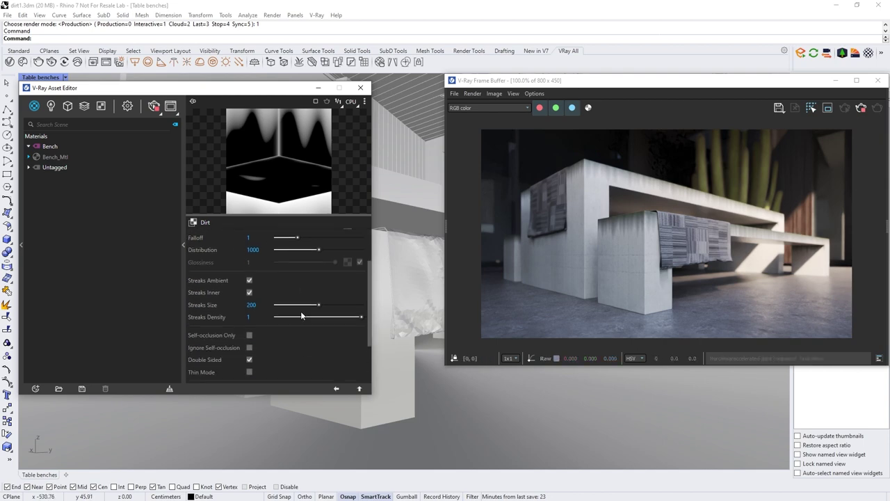
{"action": "scroll", "coordinate": [300, 316], "scroll_direction": "down", "scroll_amount": 2}
{"action": "left_click", "coordinate": [196, 333]}
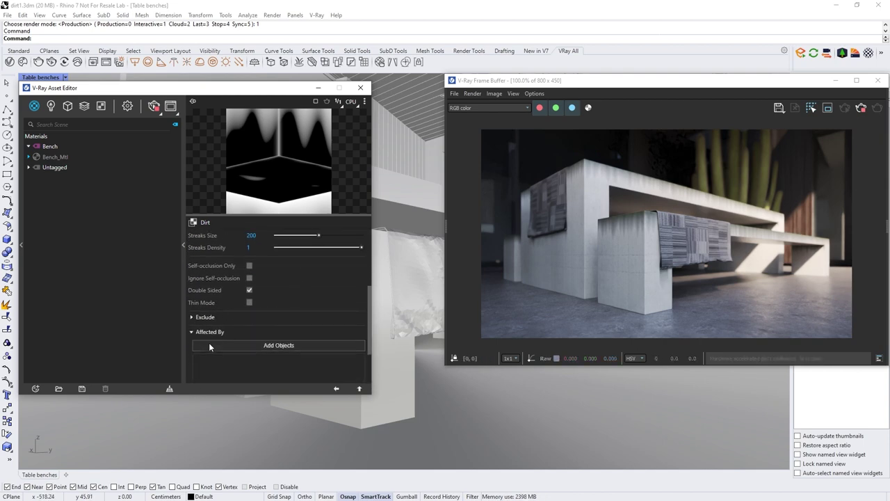
{"action": "scroll", "coordinate": [212, 344], "scroll_direction": "down", "scroll_amount": 1}
{"action": "left_click", "coordinate": [296, 282]}
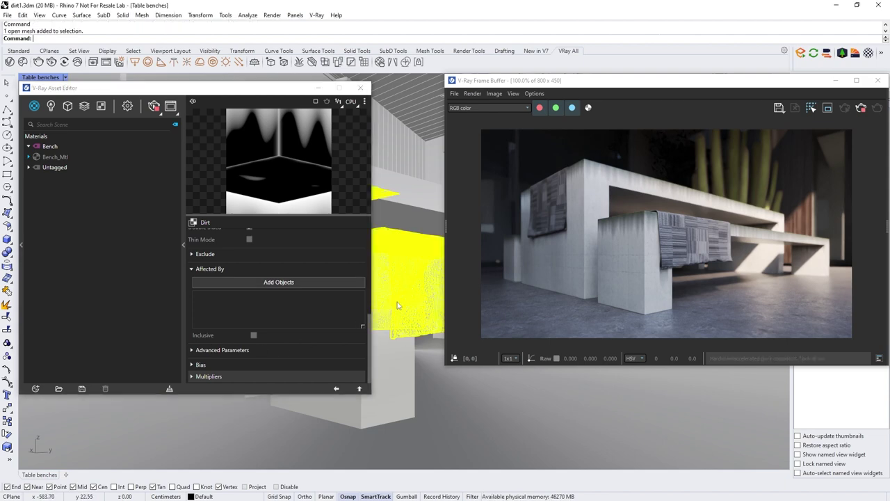
{"action": "left_click", "coordinate": [298, 281]}
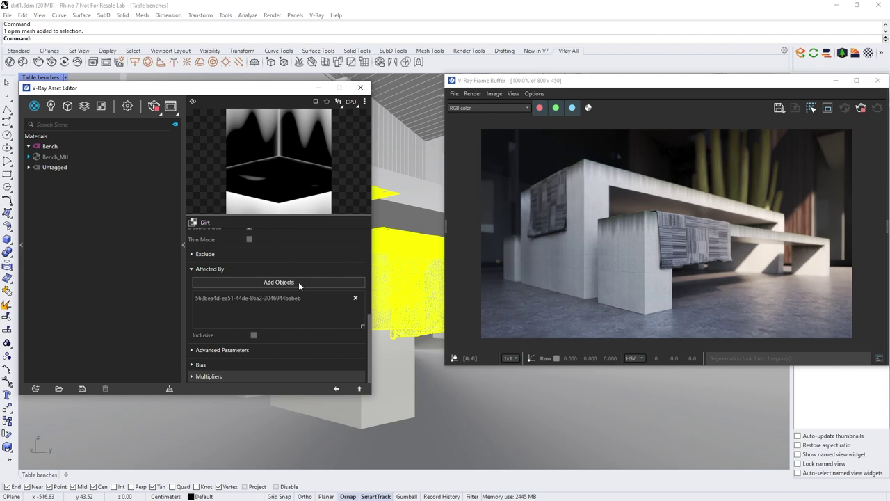
{"action": "left_click", "coordinate": [74, 219]}
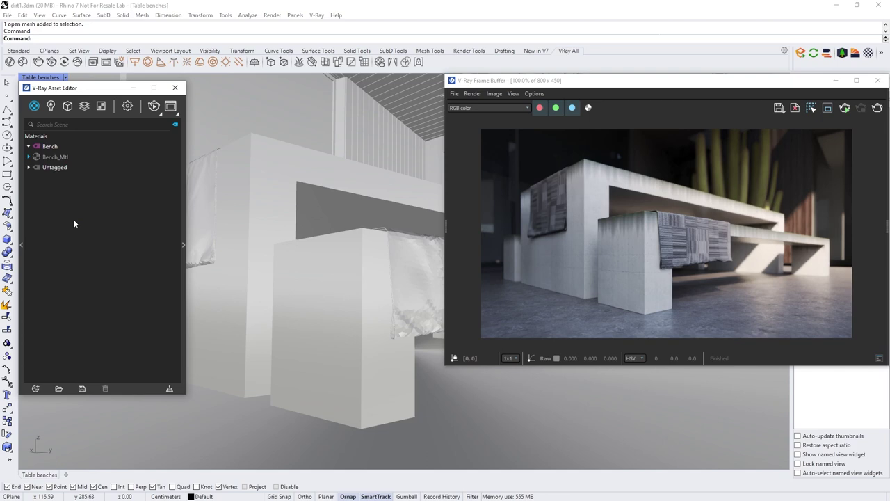
Step: Share the current render to Chaos Cloud and prepare the image for upload
{"action": "left_click", "coordinate": [175, 124]}
{"action": "left_click", "coordinate": [171, 202]}
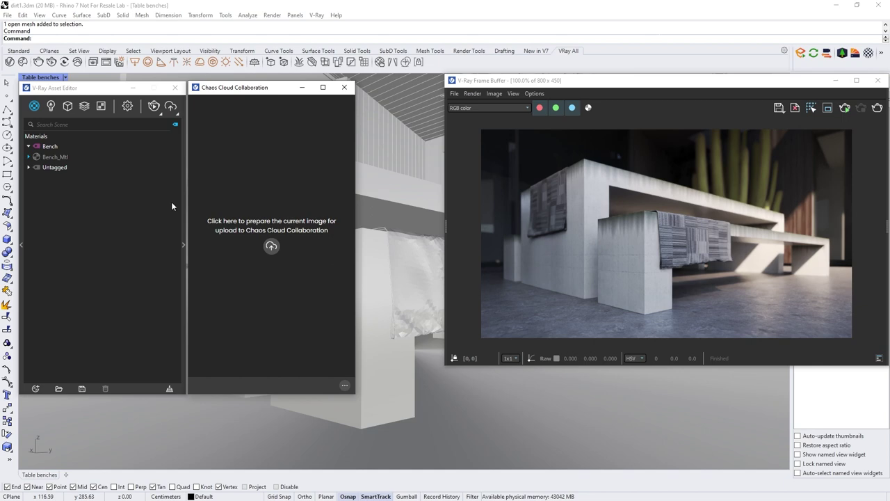
{"action": "left_click", "coordinate": [274, 246]}
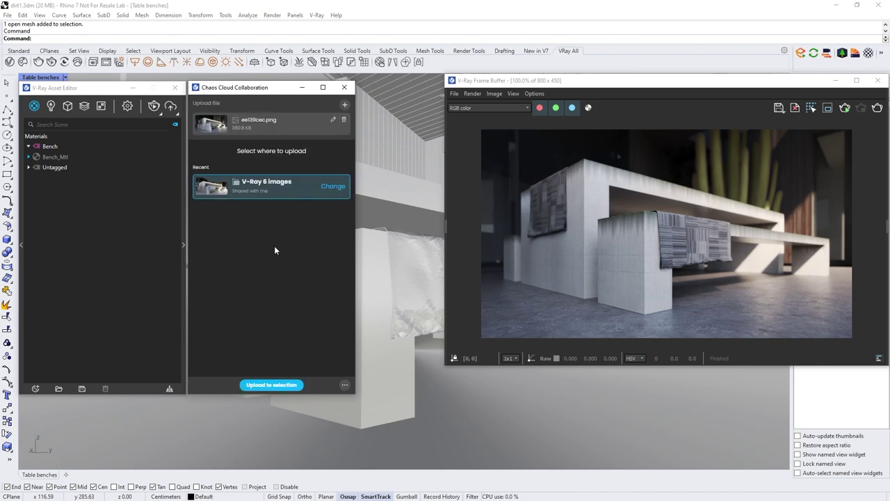
Step: Upload the image into a new 'V-Ray for Rhino' project and view it online
{"action": "left_click", "coordinate": [333, 186]}
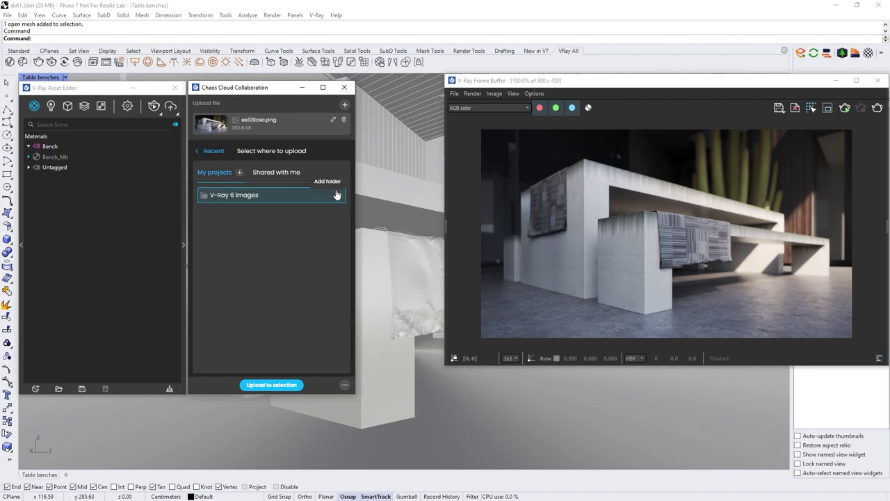
{"action": "left_click", "coordinate": [239, 172]}
{"action": "type", "text": "V-Ra"}
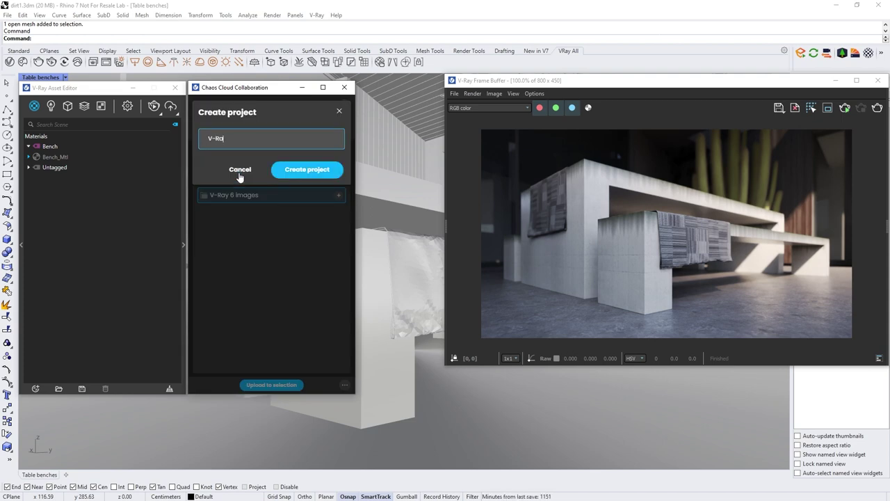
{"action": "type", "text": "y for Rhino"}
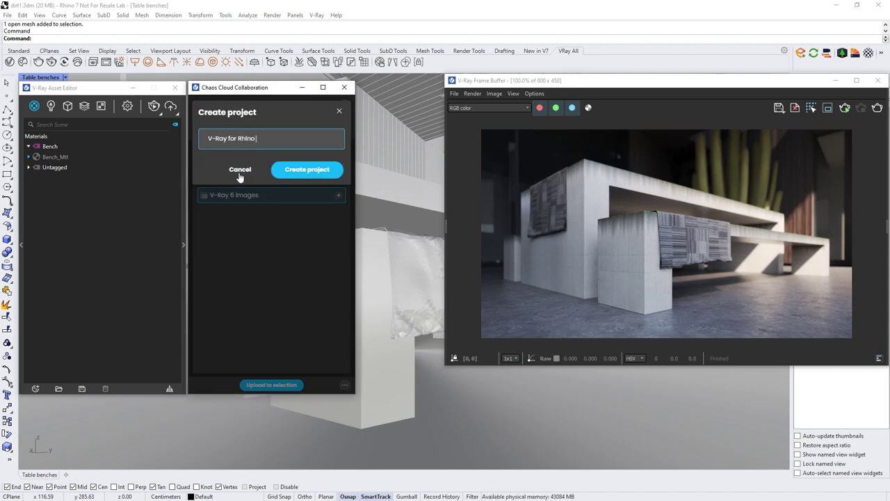
{"action": "left_click", "coordinate": [297, 169]}
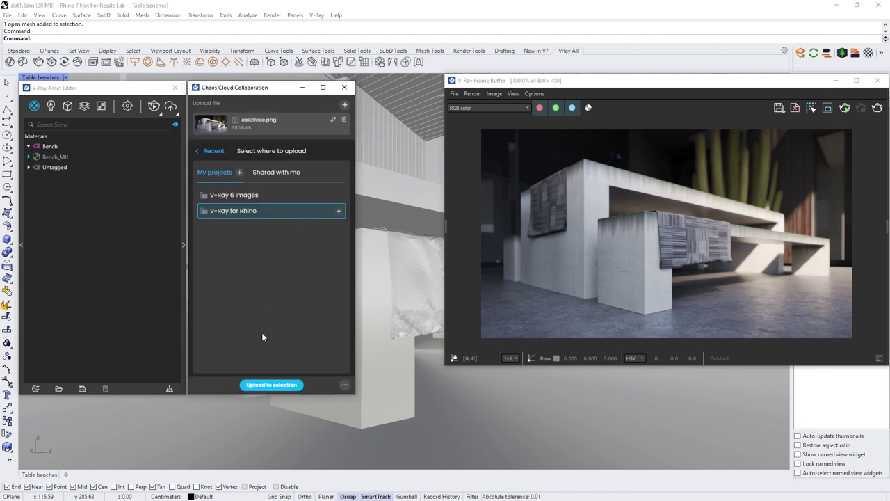
{"action": "left_click", "coordinate": [261, 381]}
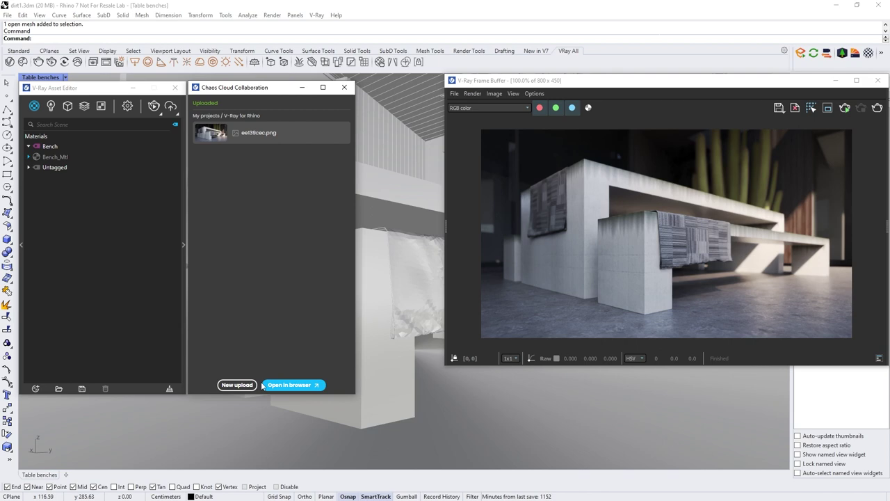
{"action": "left_click", "coordinate": [264, 384]}
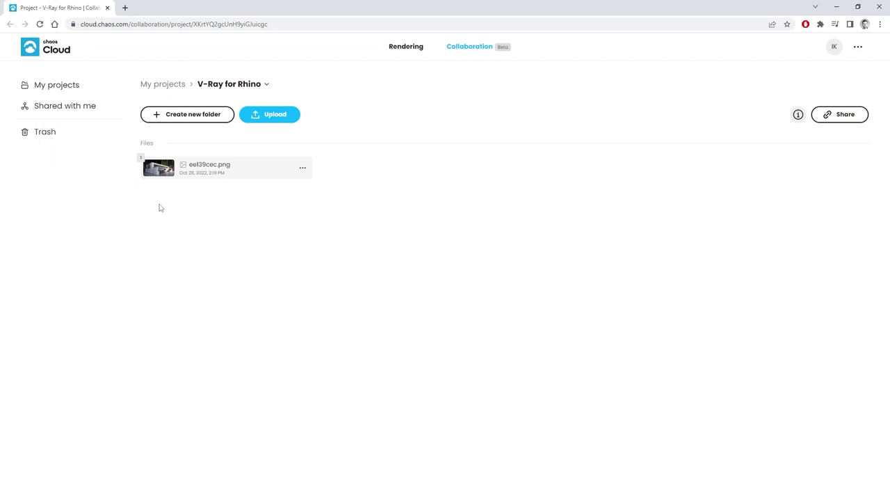
Step: Open the V-Ray 6 images project and step through to the Clouds start render
{"action": "left_click", "coordinate": [166, 85]}
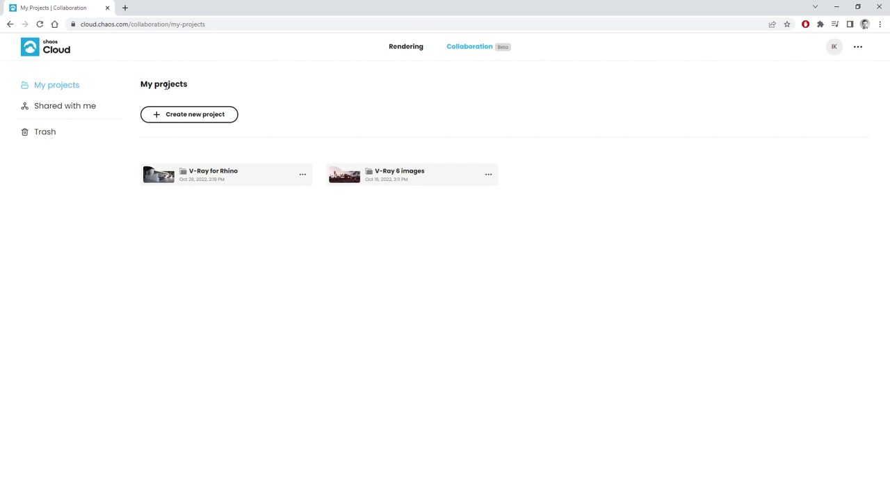
{"action": "left_click", "coordinate": [421, 179]}
{"action": "left_click", "coordinate": [252, 176]}
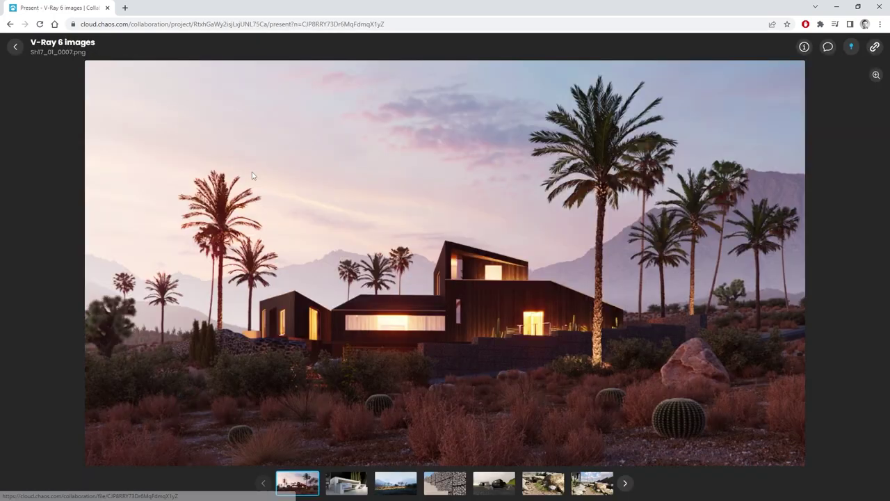
{"action": "left_click", "coordinate": [625, 486]}
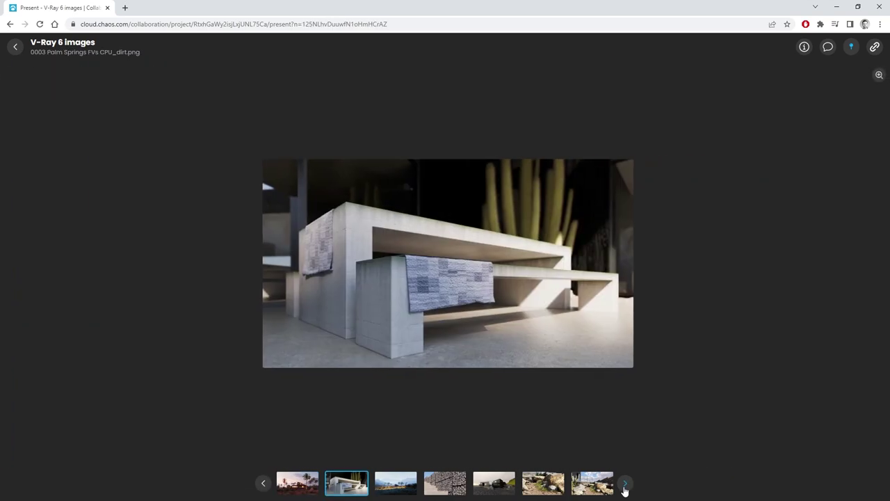
{"action": "left_click", "coordinate": [624, 486]}
{"action": "left_click", "coordinate": [625, 487]}
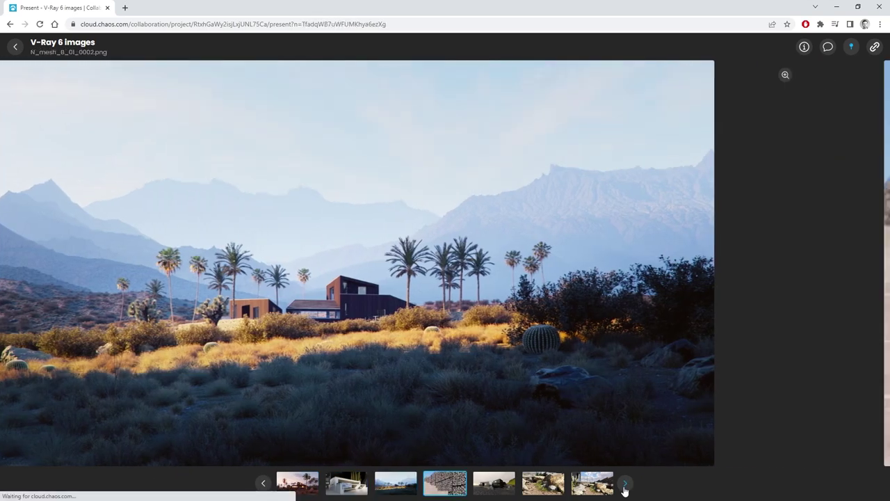
{"action": "left_click", "coordinate": [624, 487]}
{"action": "left_click", "coordinate": [624, 487]}
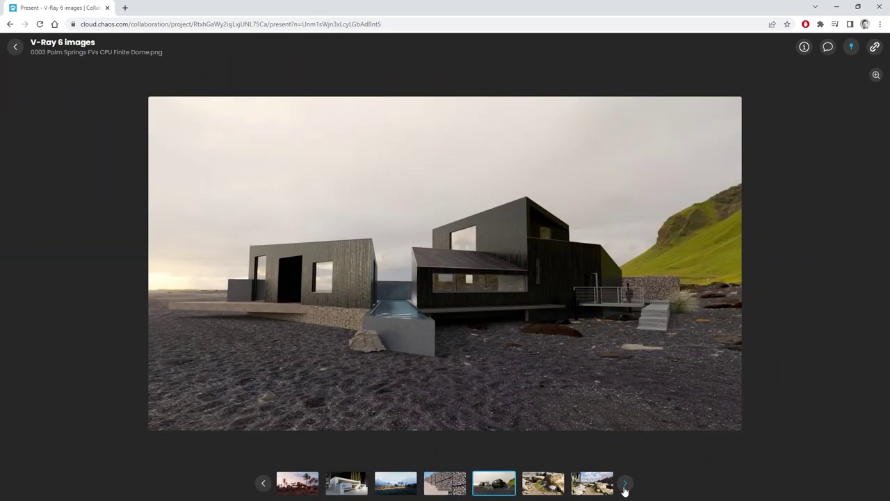
{"action": "left_click", "coordinate": [625, 487]}
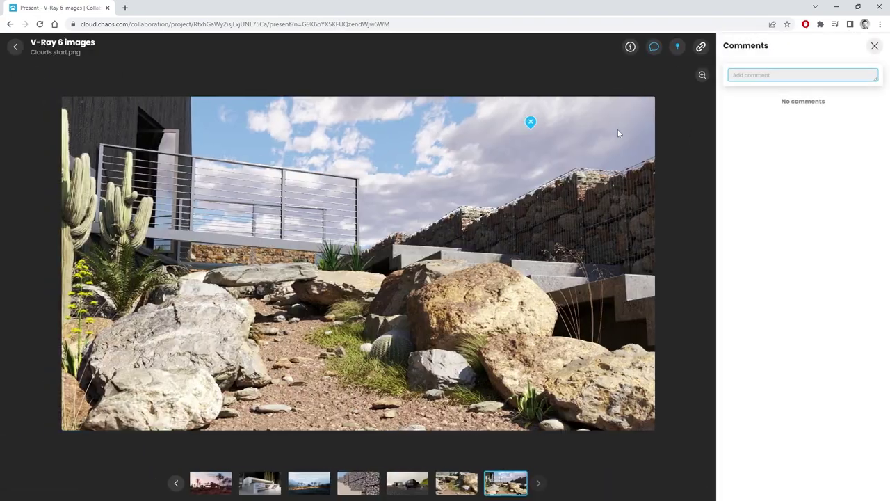
Step: Pin the comment 'Change the clouds' on the sky and post it
{"action": "left_click", "coordinate": [618, 129]}
{"action": "type", "text": "Change the clouds"}
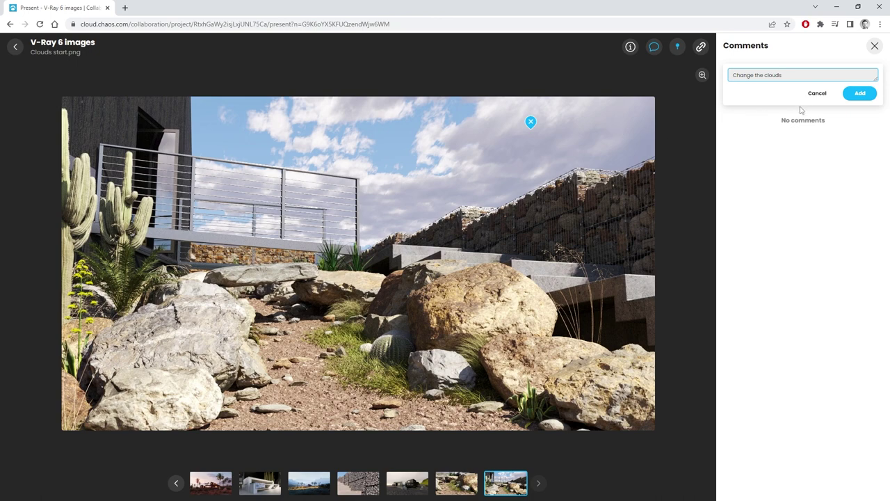
{"action": "left_click", "coordinate": [858, 93]}
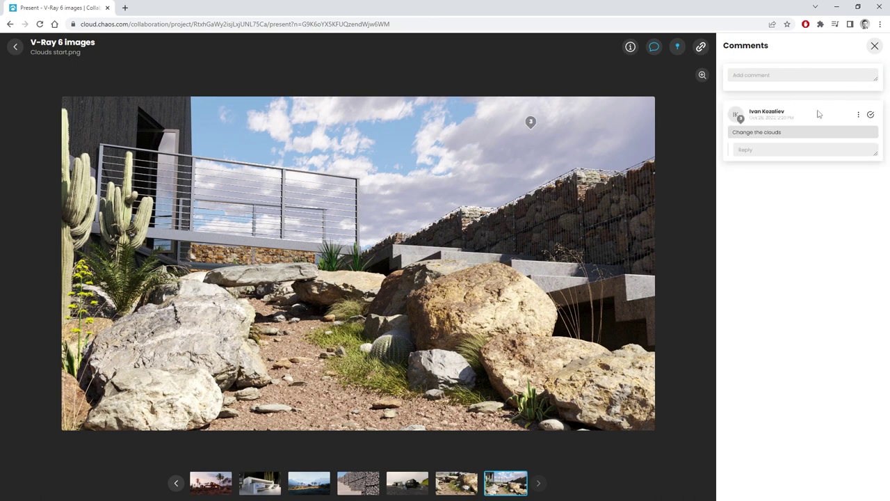
Step: Open the image's sharing options, keeping invitees at view-only access
{"action": "left_click", "coordinate": [700, 47]}
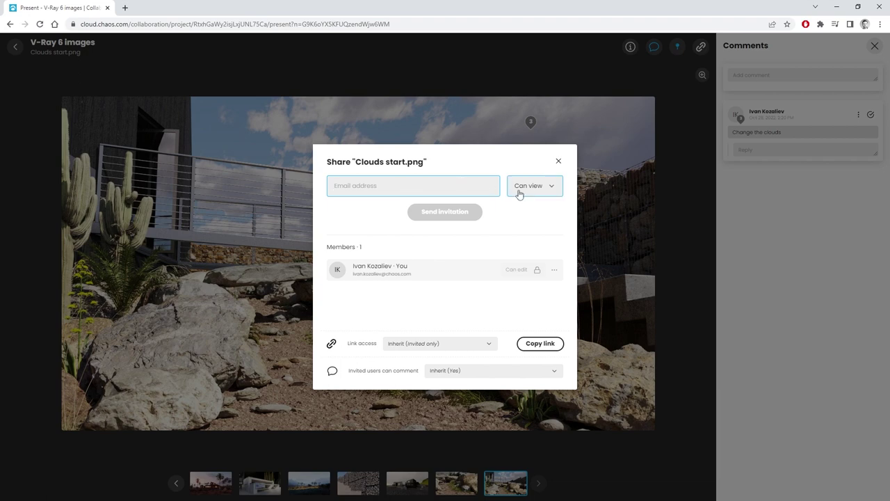
{"action": "left_click", "coordinate": [540, 191]}
{"action": "left_click", "coordinate": [541, 189]}
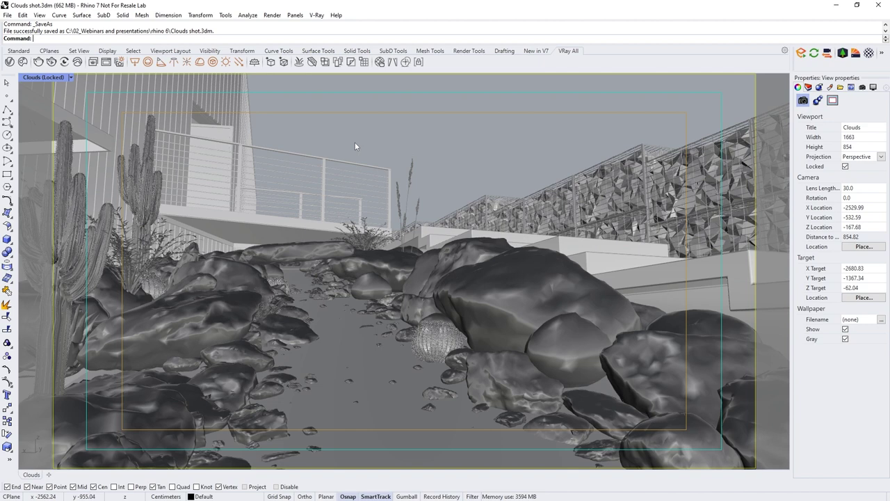
Step: Submit the Clouds shot scene with V-Ray's Render on the Cloud button
{"action": "left_click", "coordinate": [78, 62]}
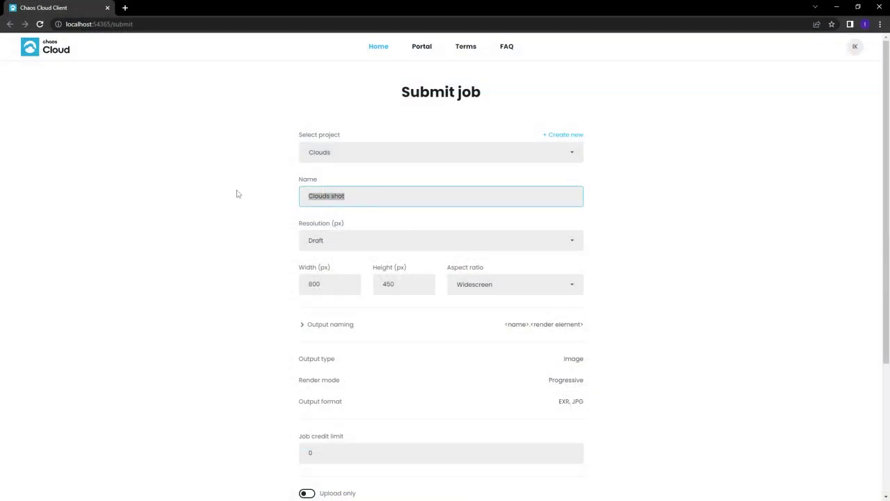
Step: Name the job 'Clouds' and select the 800 px Width value for editing
{"action": "type", "text": "Clouds"}
{"action": "scroll", "coordinate": [237, 194], "scroll_direction": "down", "scroll_amount": 2}
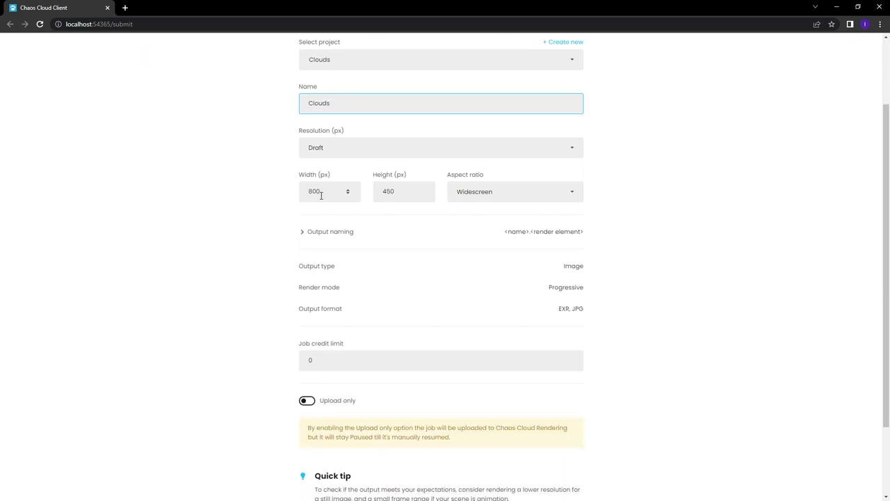
{"action": "double_click", "coordinate": [317, 191]}
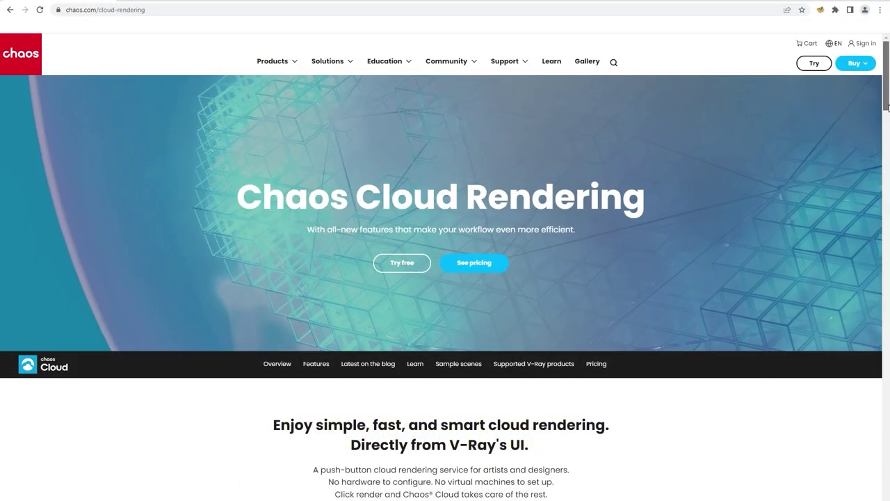
Step: Scroll down the Chaos Cloud Rendering page on chaos.com
{"action": "left_click_drag", "start_coordinate": [888, 107], "coordinate": [888, 237]}
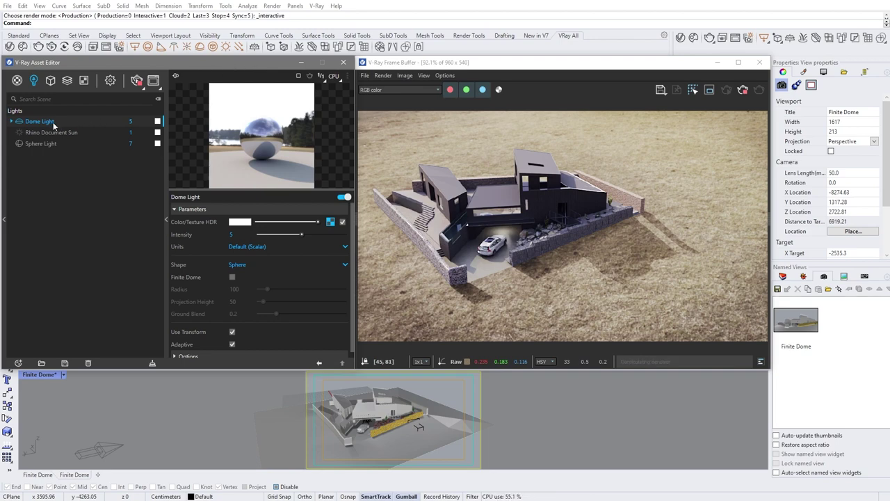
Step: Enable Finite Dome with radius 3500, projection height 500 and ground blend 0.33
{"action": "left_click", "coordinate": [232, 278]}
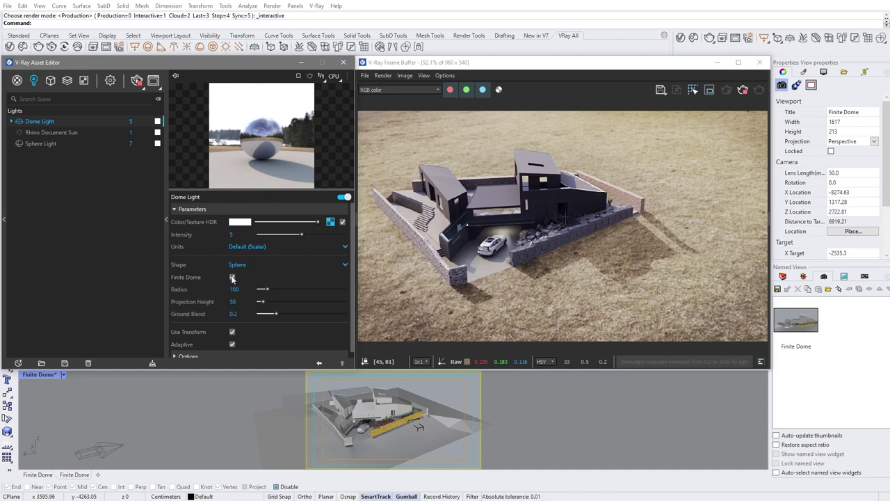
{"action": "left_click_drag", "start_coordinate": [267, 289], "coordinate": [288, 314]}
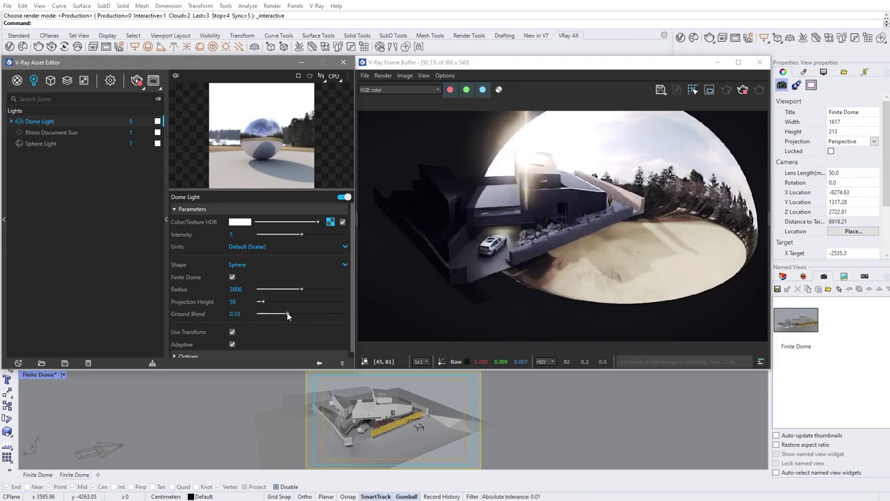
{"action": "left_click", "coordinate": [250, 289]}
{"action": "type", "text": "3500"}
{"action": "key", "text": "Return"}
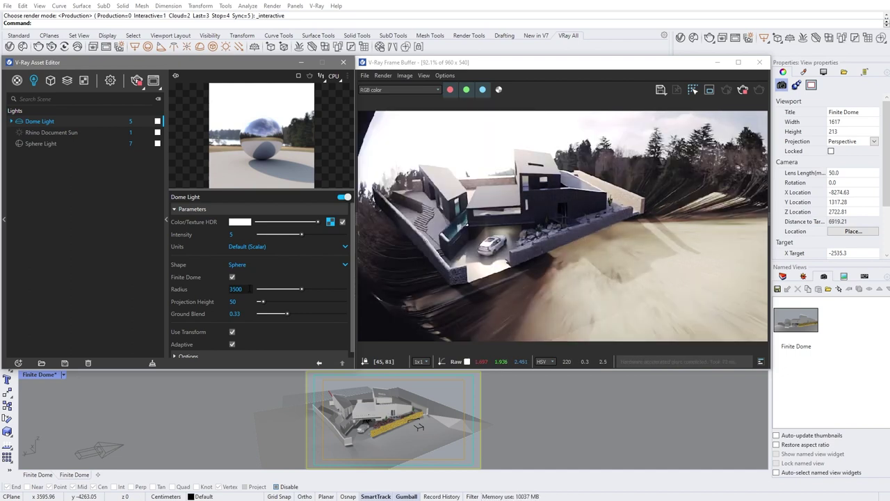
{"action": "left_click", "coordinate": [240, 301]}
{"action": "type", "text": "500"}
{"action": "key", "text": "Return"}
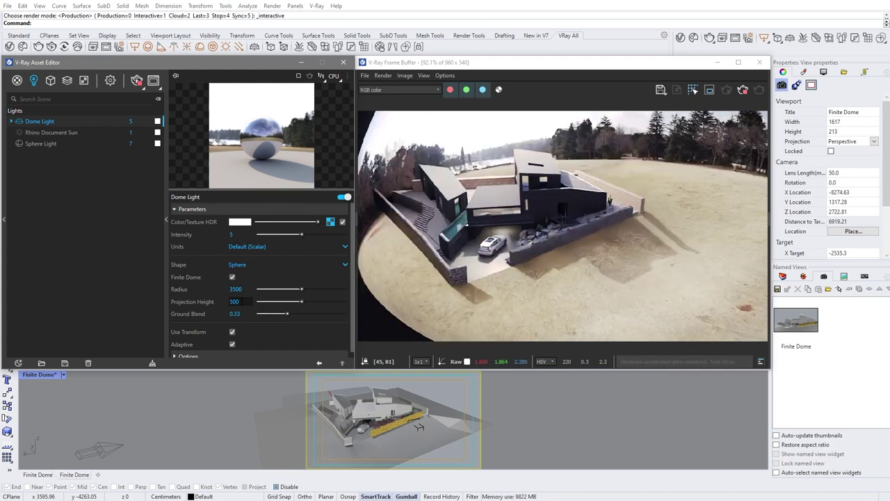